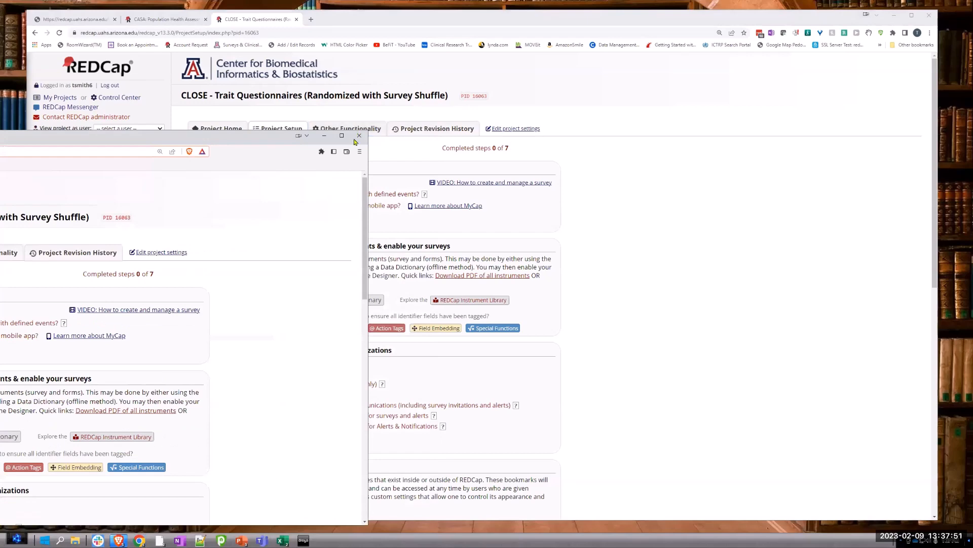
Step: Close the extra browser window and look through the project's data collection instruments in the Online Designer
left_click(358, 136)
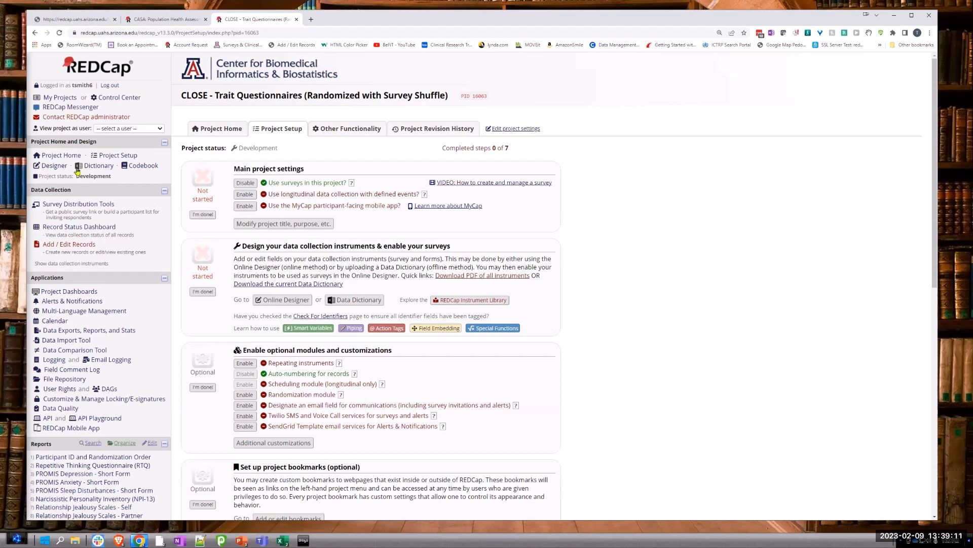
left_click(54, 165)
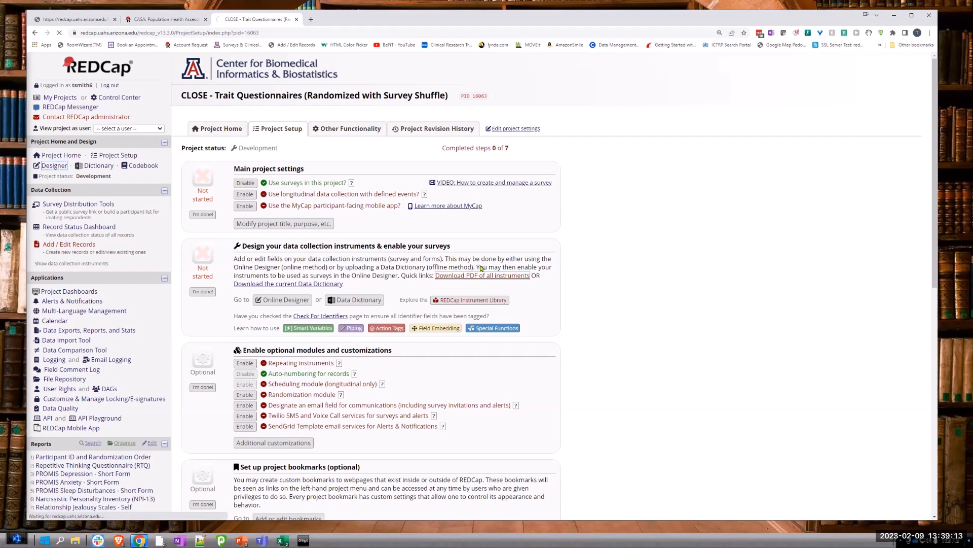
scroll(728, 279, "down", 5)
scroll(728, 282, "down", 5)
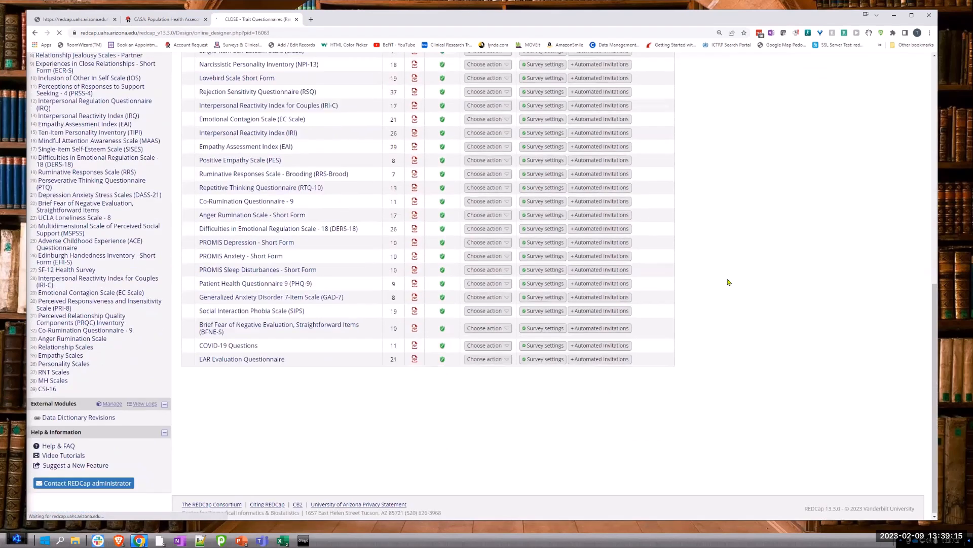
scroll(728, 282, "up", 5)
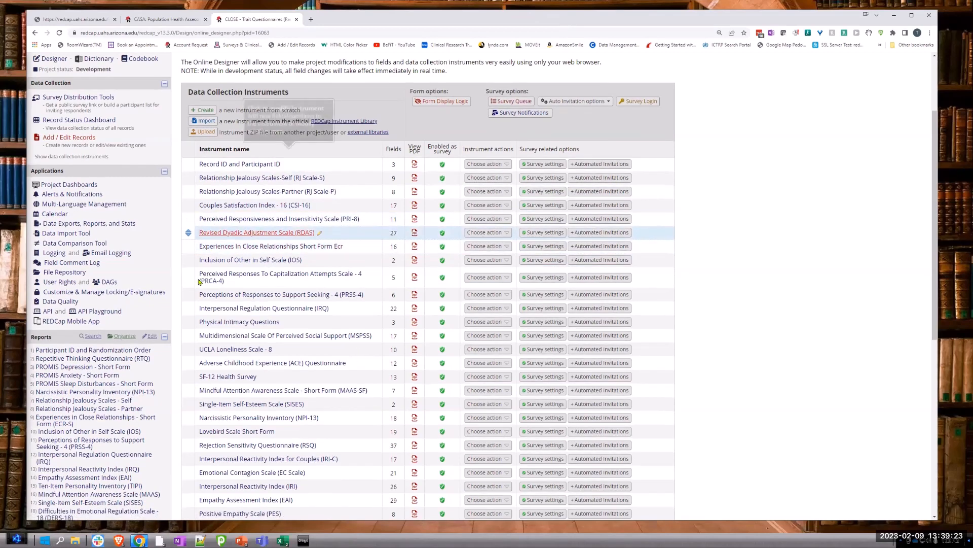
scroll(205, 299, "down", 3)
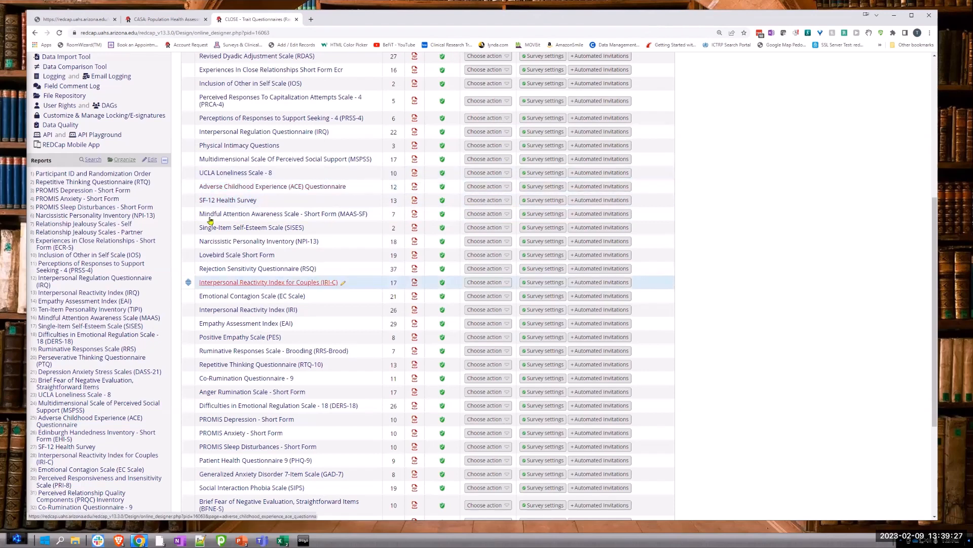
scroll(743, 268, "up", 3)
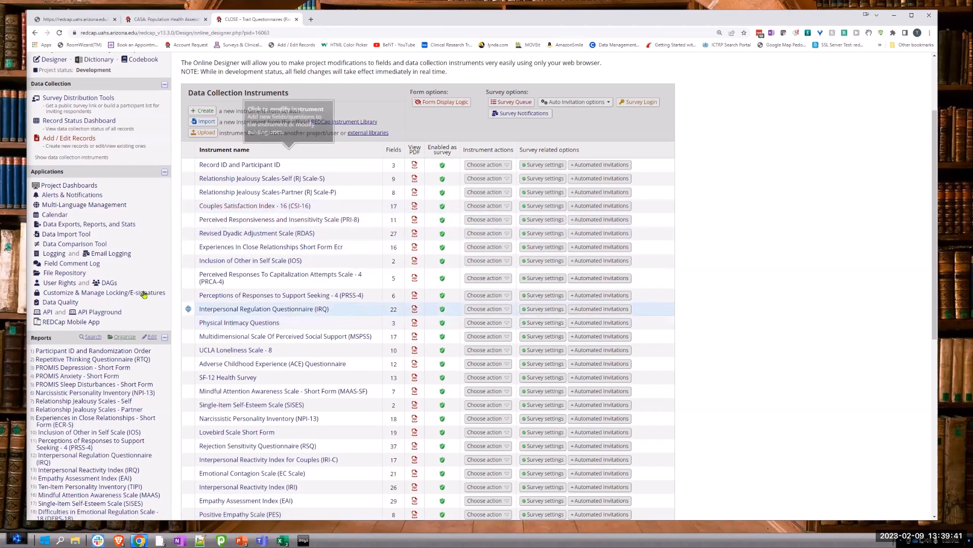
Step: Go to the project's external module manager, search the available modules for "shuf", and enable Survey Shuffle v1.0.1
scroll(155, 296, "down", 7)
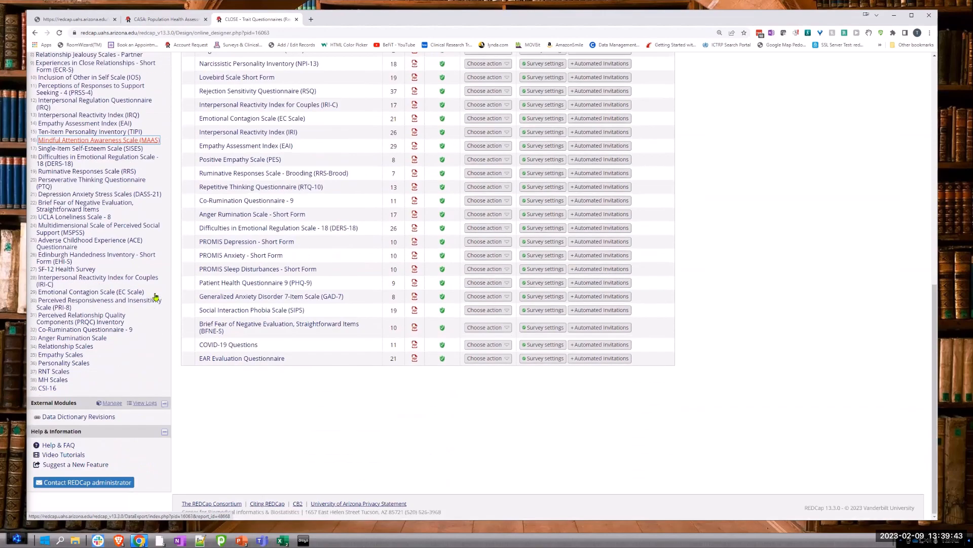
left_click(108, 409)
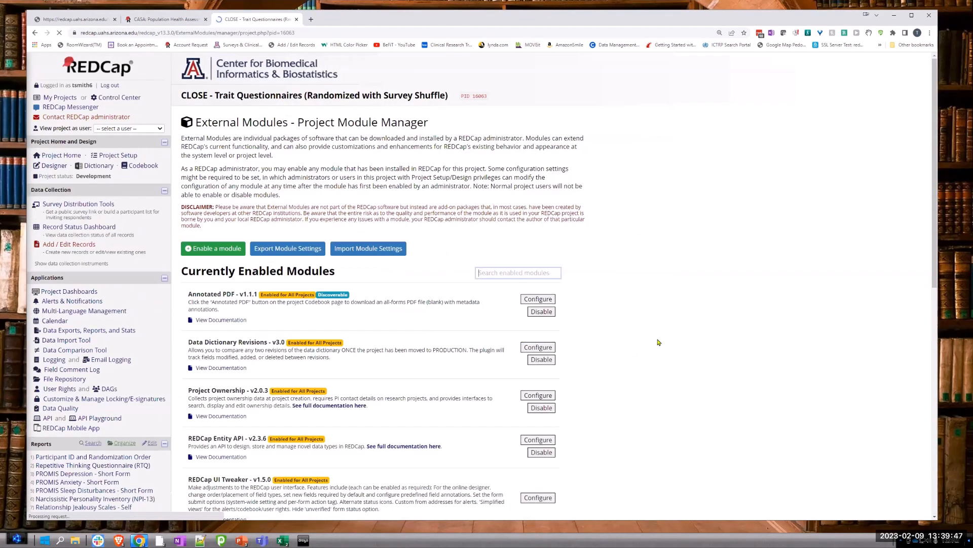
scroll(710, 347, "down", 3)
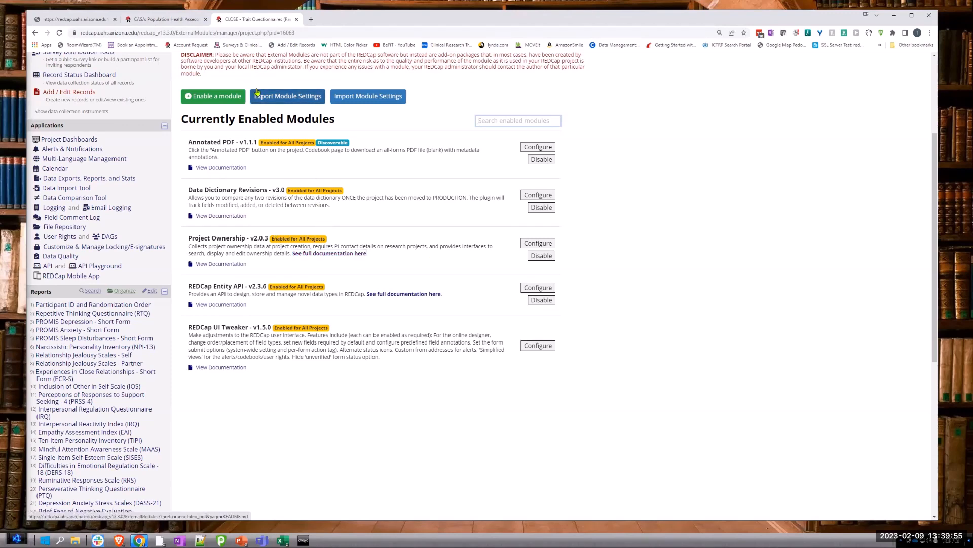
left_click(235, 99)
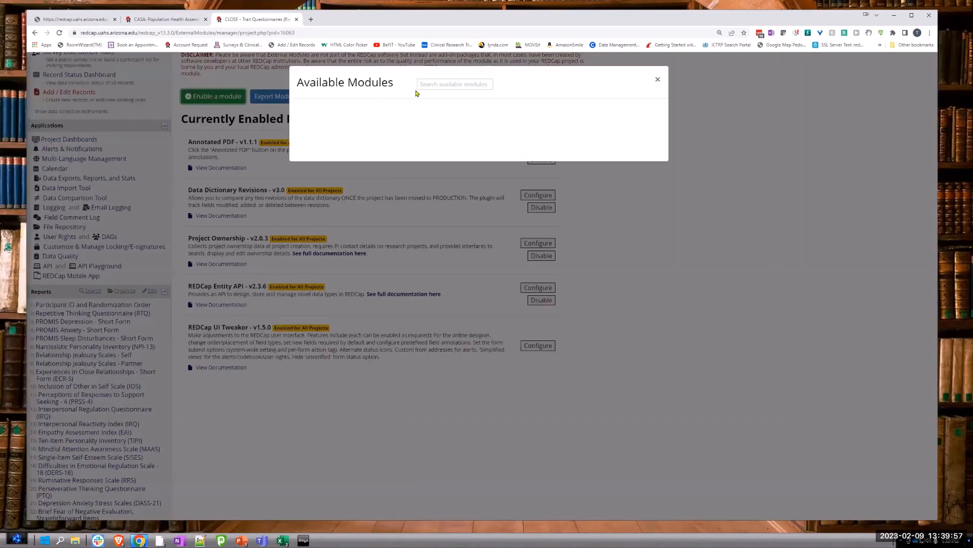
left_click(425, 86)
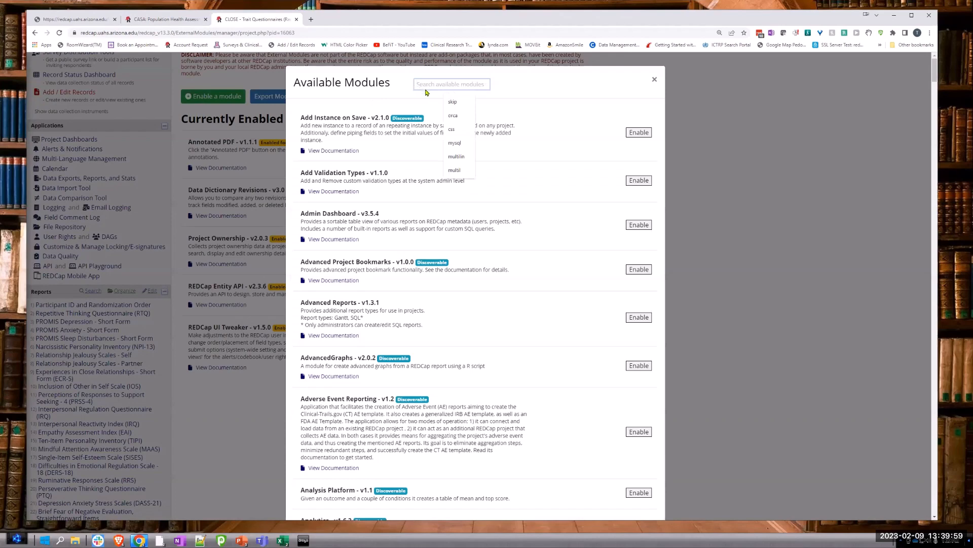
type("shuff")
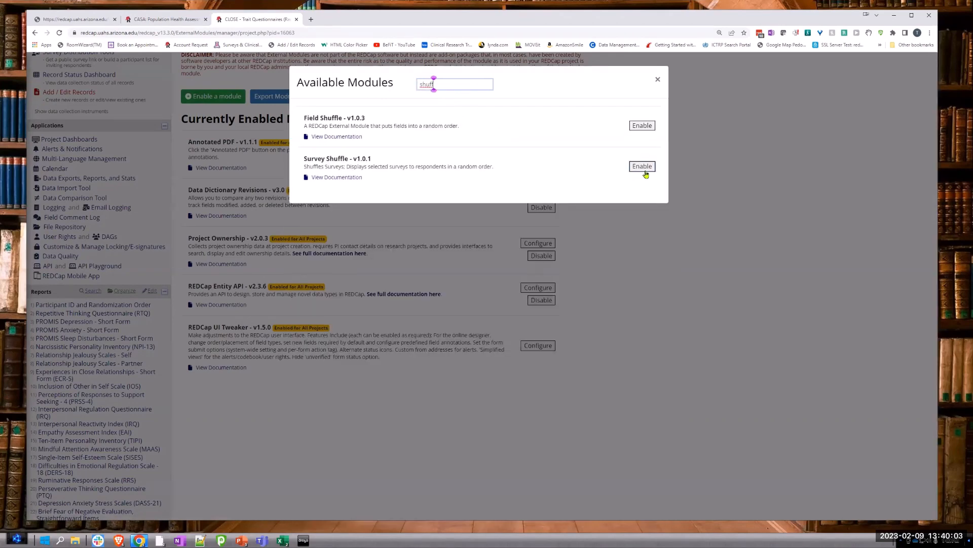
left_click(642, 166)
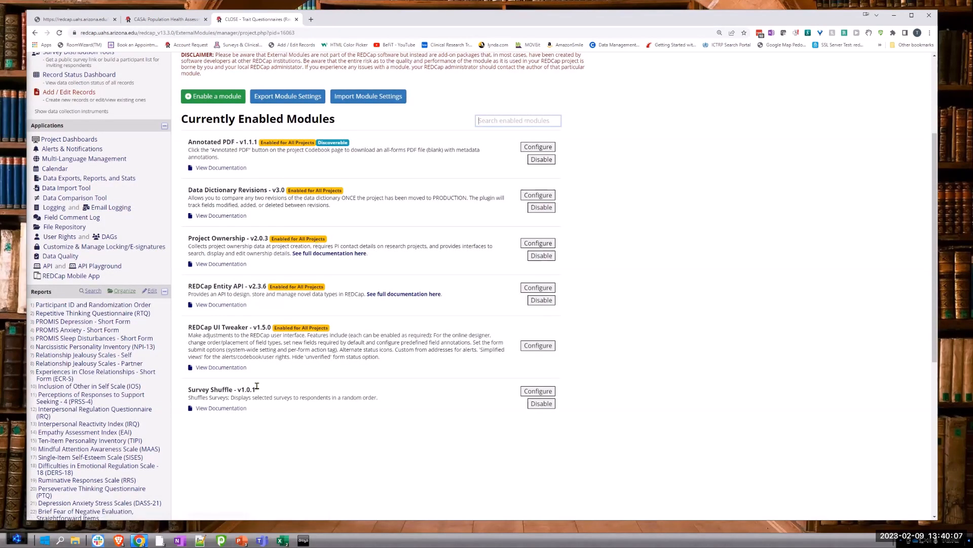
Step: Read through the Survey Shuffle module's documentation and close it
left_click(230, 409)
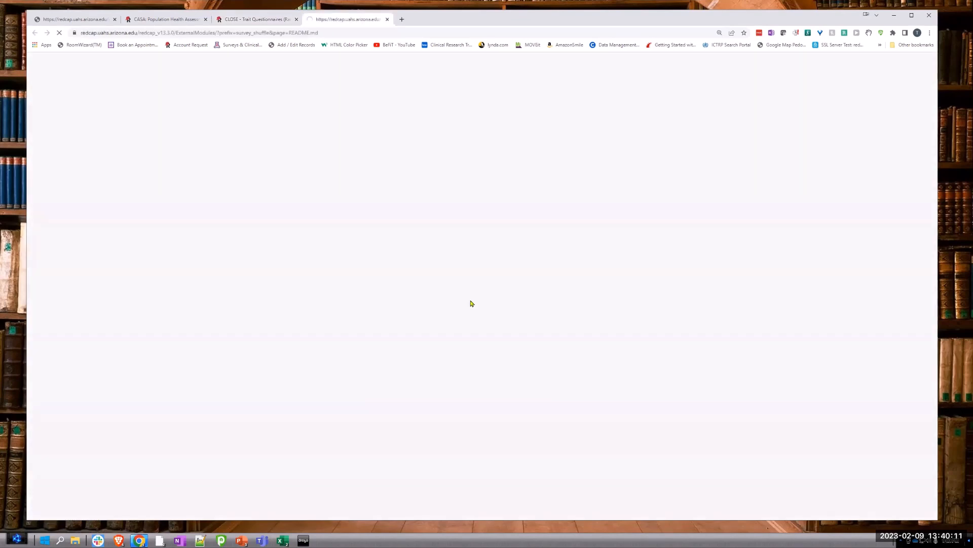
scroll(374, 263, "down", 2)
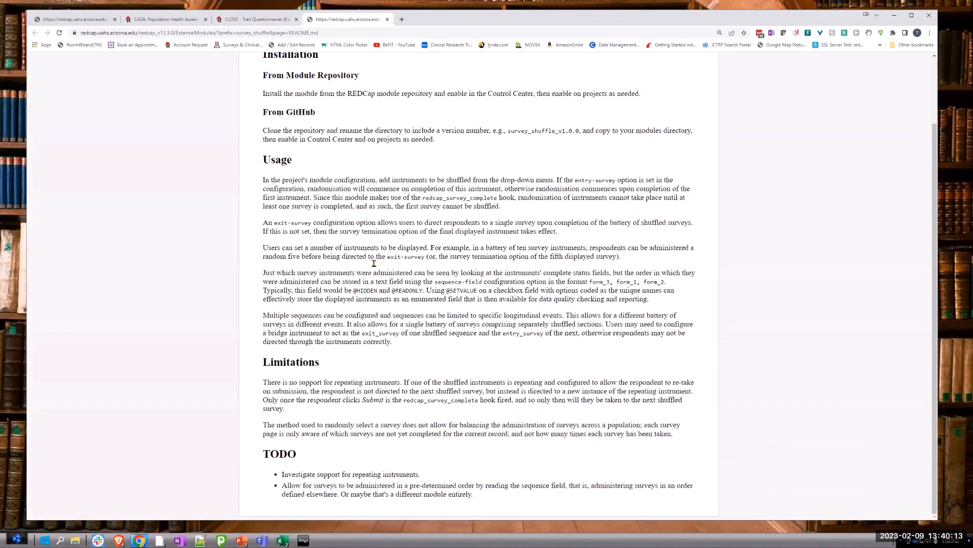
scroll(375, 265, "up", 2)
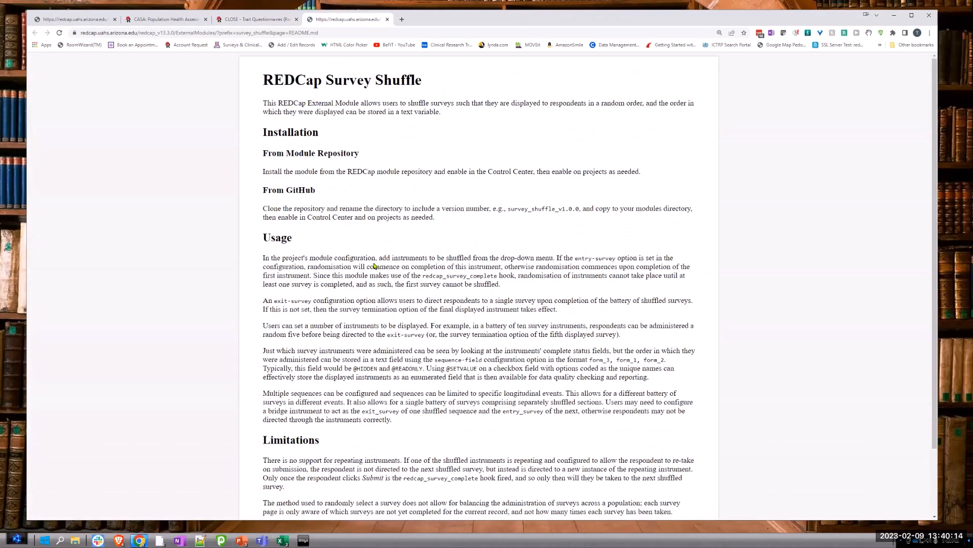
left_click(388, 20)
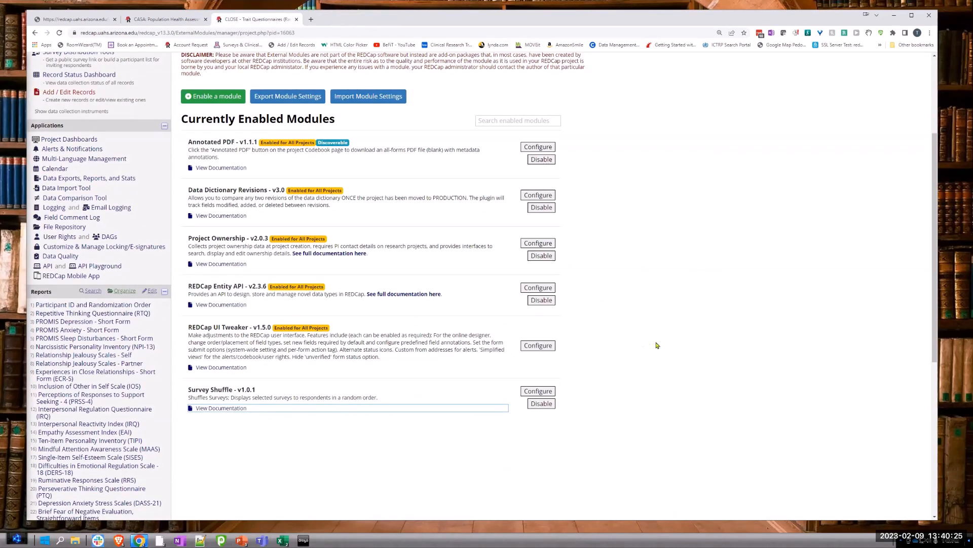
Step: Open the Survey Shuffle configuration, and open the same project's Online Designer in a separate browser tab
left_click(537, 392)
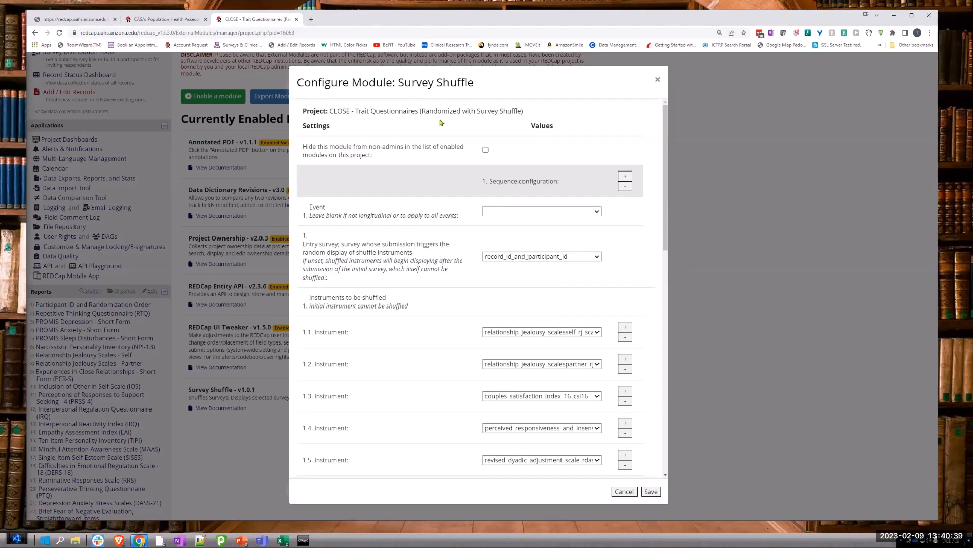
left_click(300, 33)
key("ctrl+c")
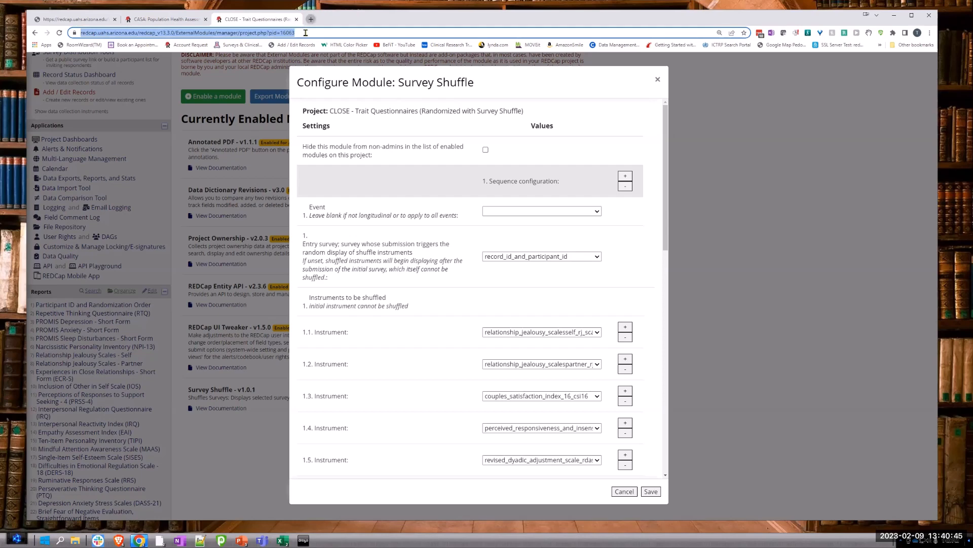
key("ctrl+t")
key("ctrl+v")
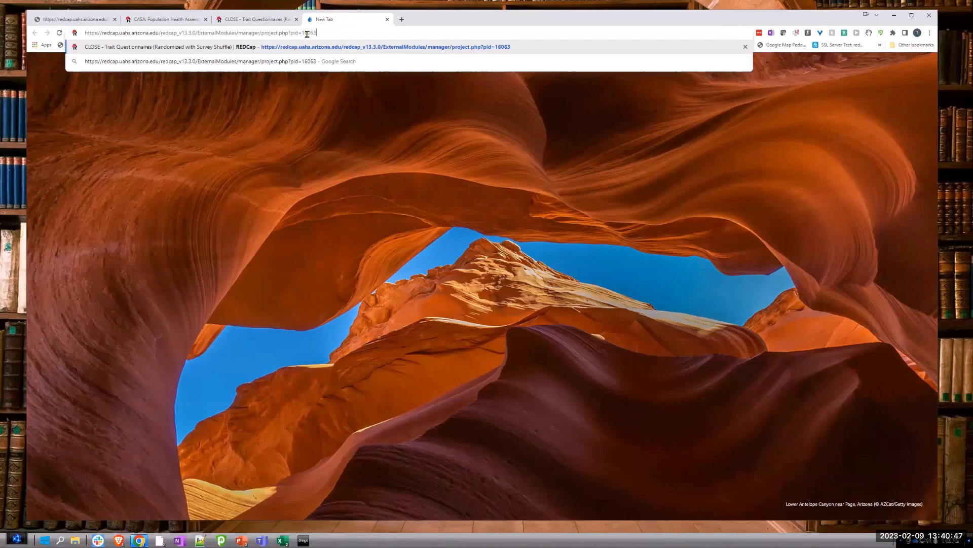
key("Return")
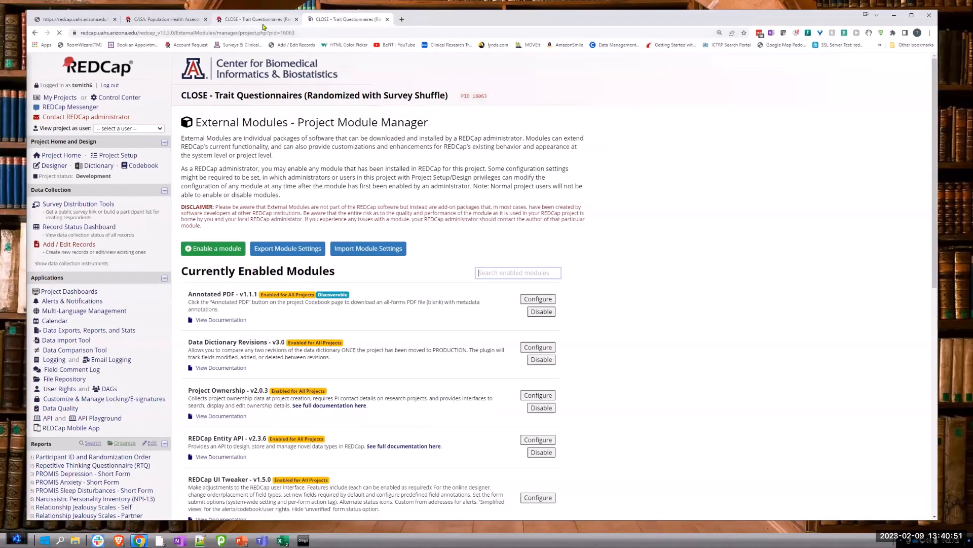
scroll(274, 146, "down", 2)
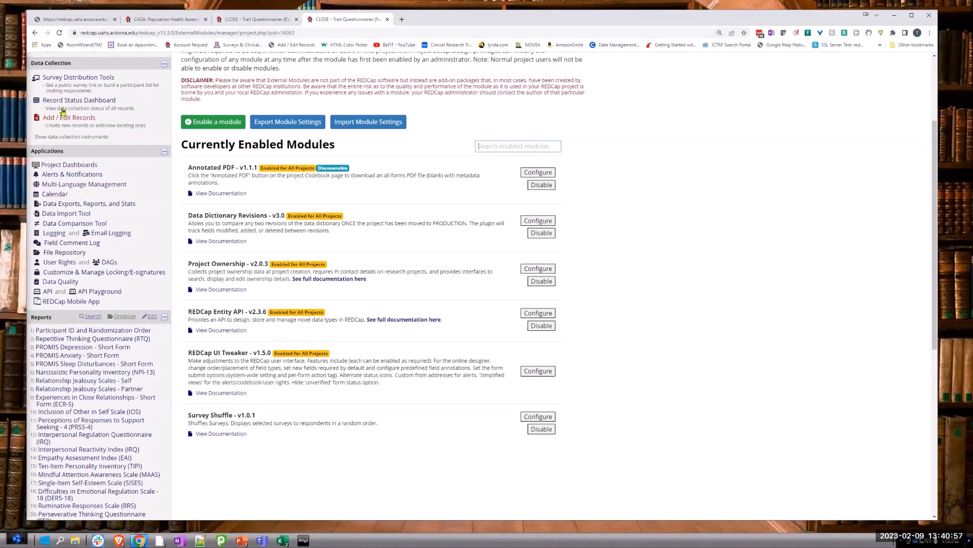
scroll(66, 105, "up", 2)
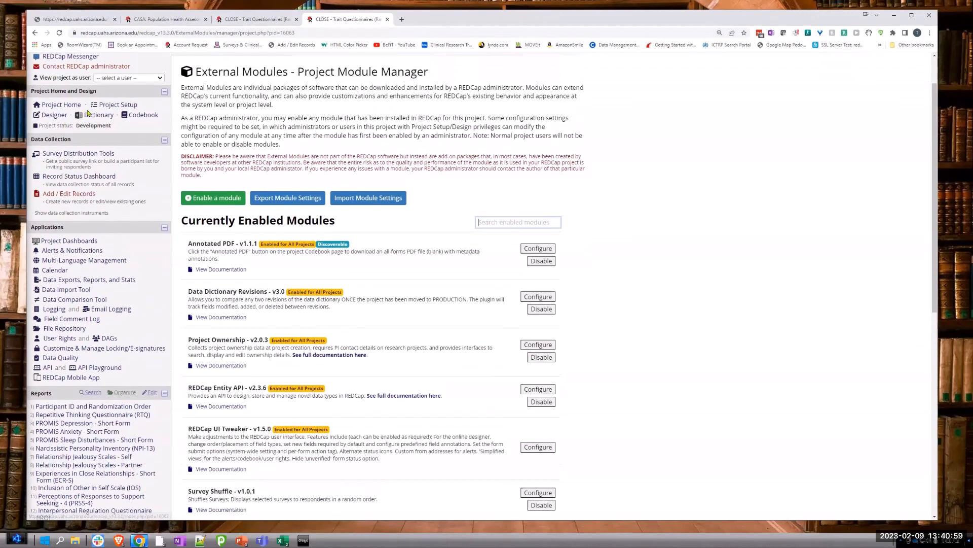
left_click(53, 116)
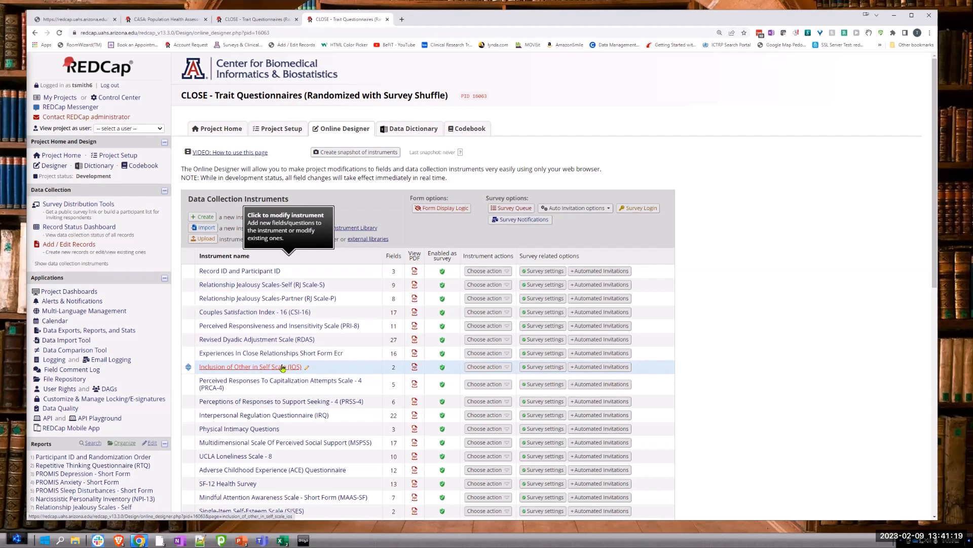
Step: Check the main settings in Project Setup and review the sequence configuration in the Survey Shuffle settings
left_click(266, 21)
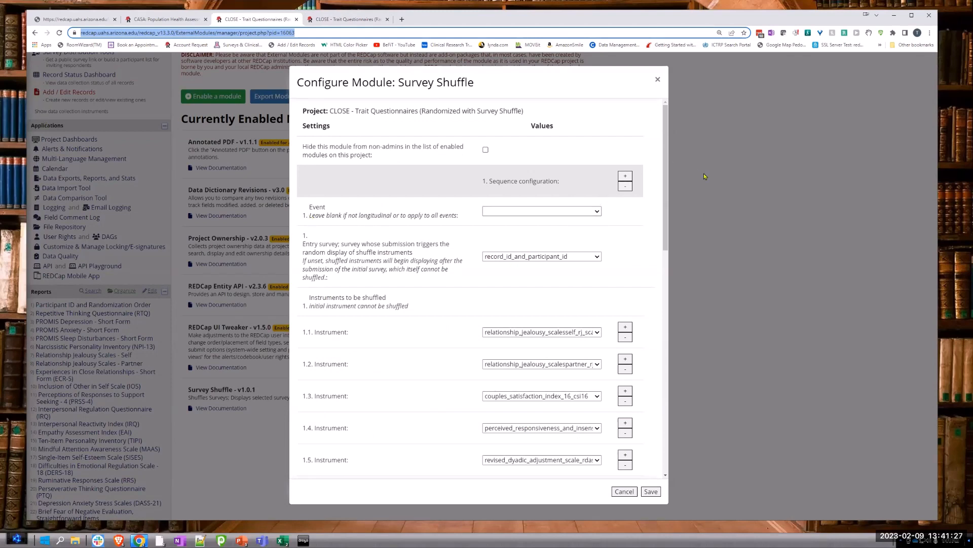
left_click(326, 23)
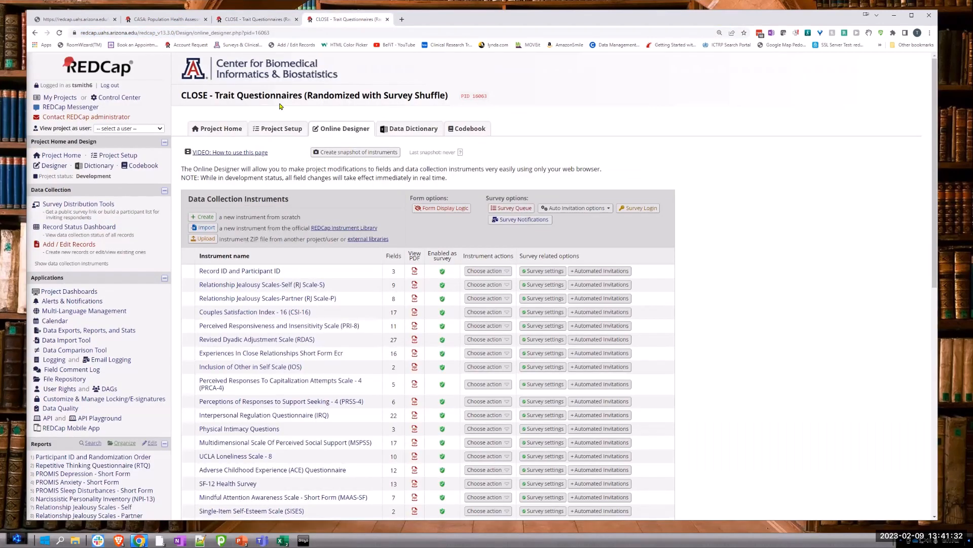
left_click(116, 155)
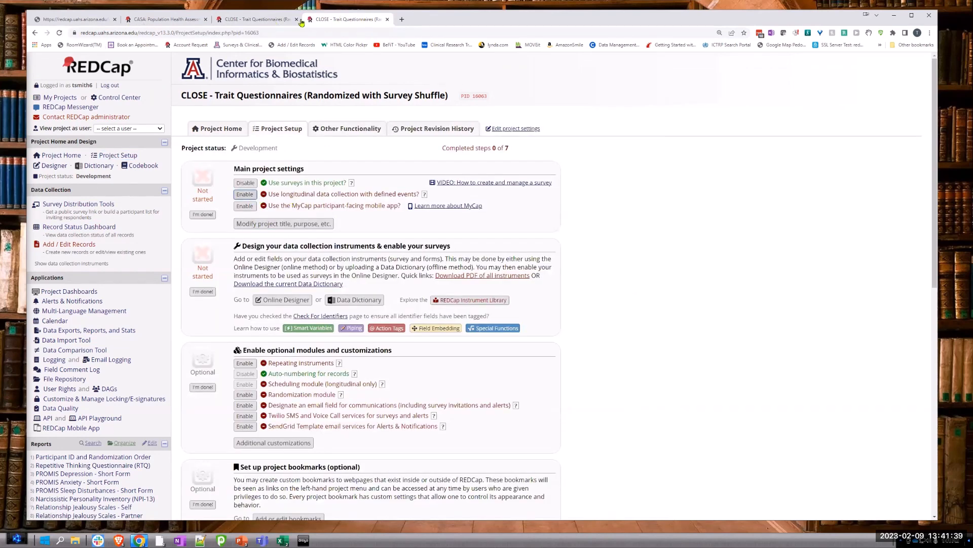
left_click(257, 20)
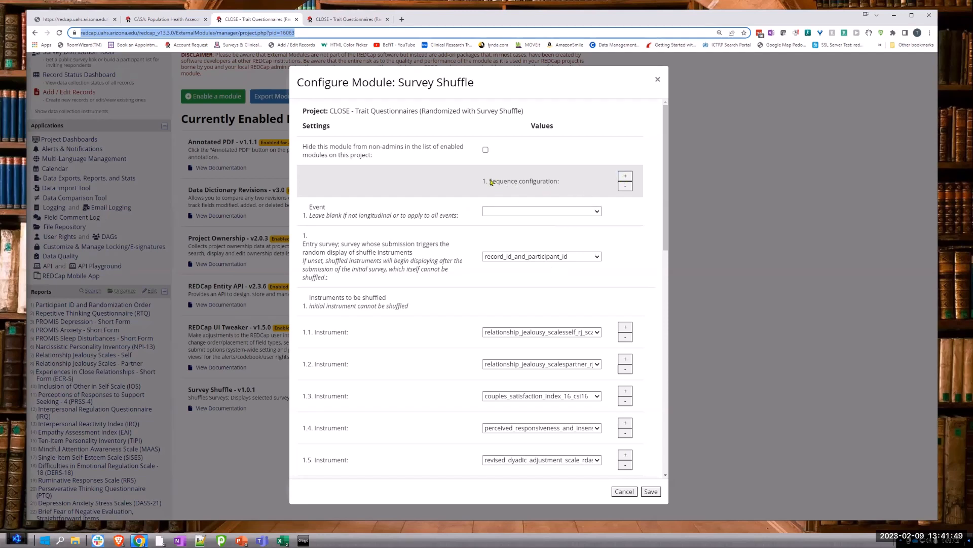
left_click_drag(490, 187, 540, 189)
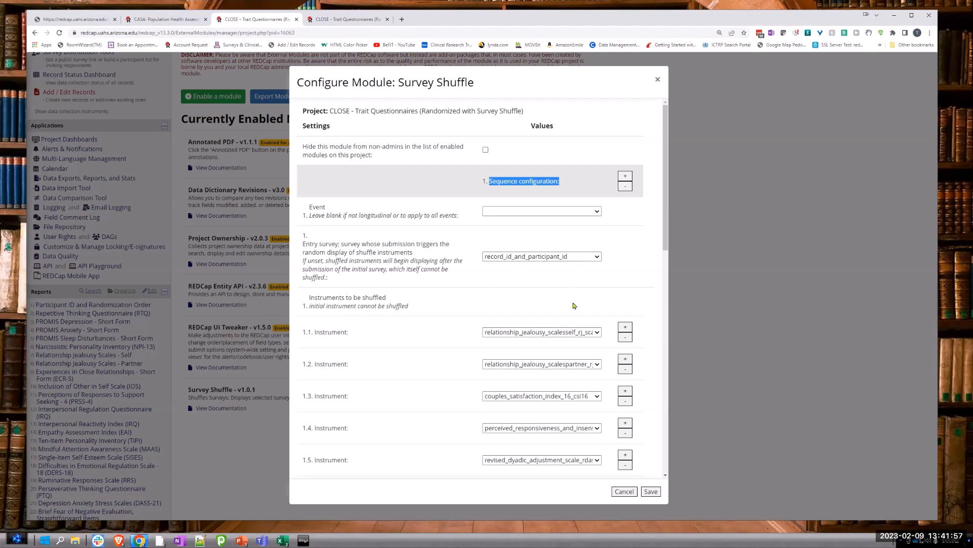
scroll(522, 205, "down", 3)
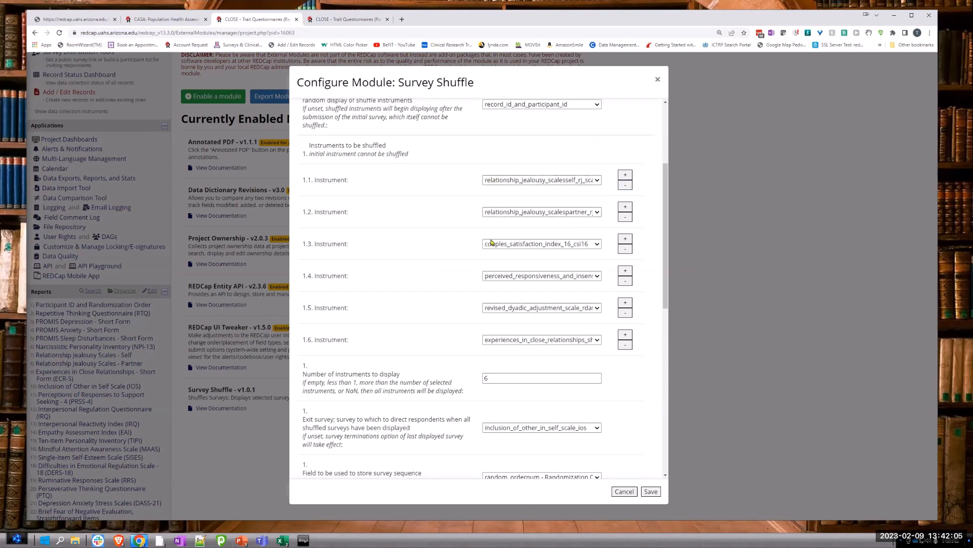
Step: Check the instrument list in the Online Designer and add a blank seventh instrument entry to the Survey Shuffle sequence
left_click(336, 19)
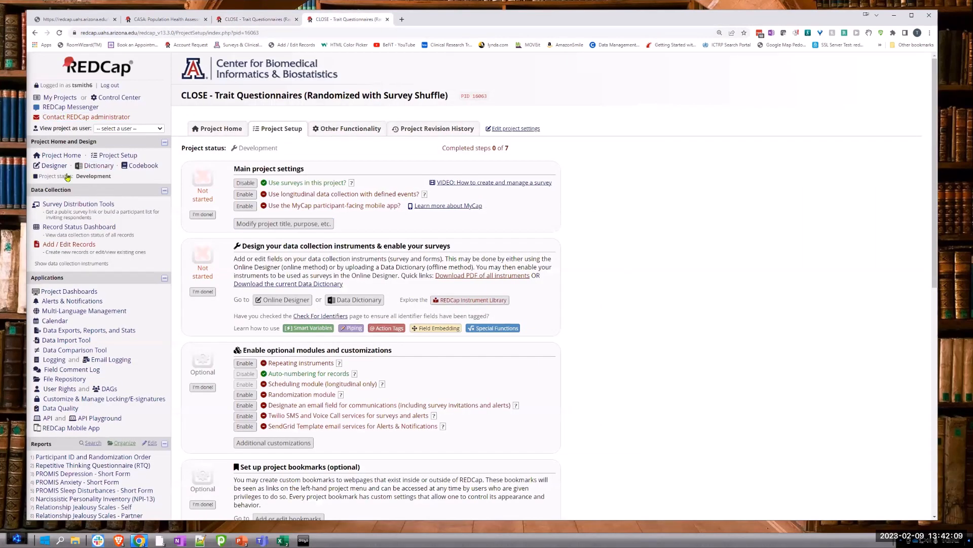
left_click(53, 165)
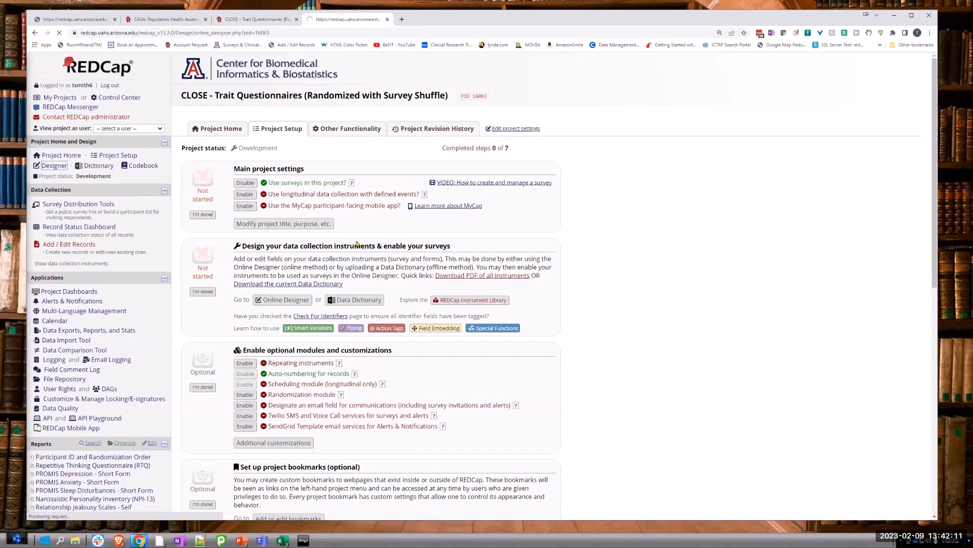
scroll(238, 300, "down", 1)
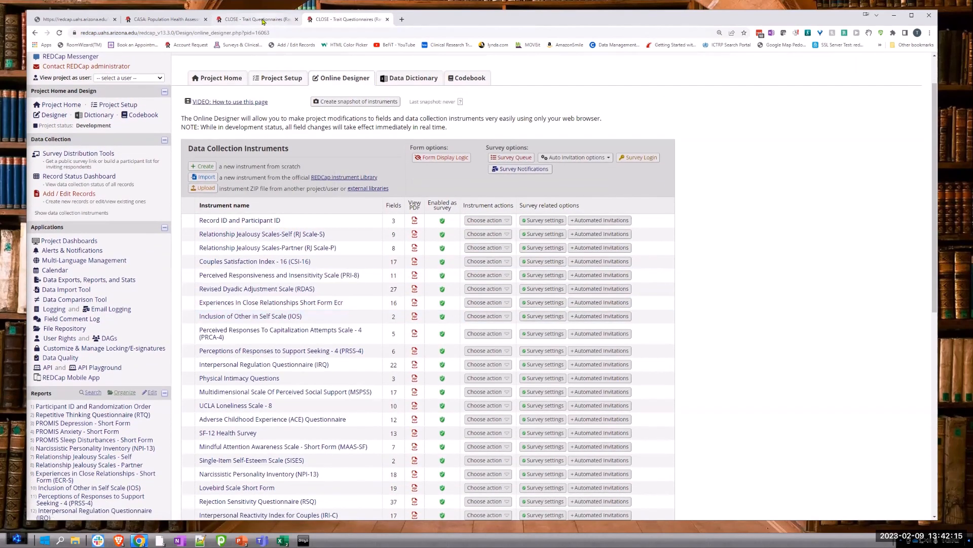
key("ctrl+Page_Up")
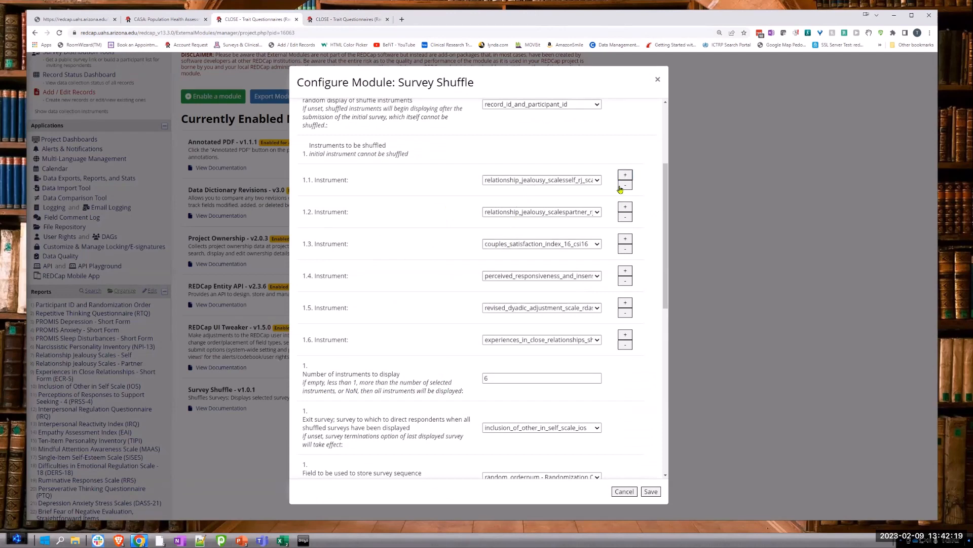
left_click(626, 336)
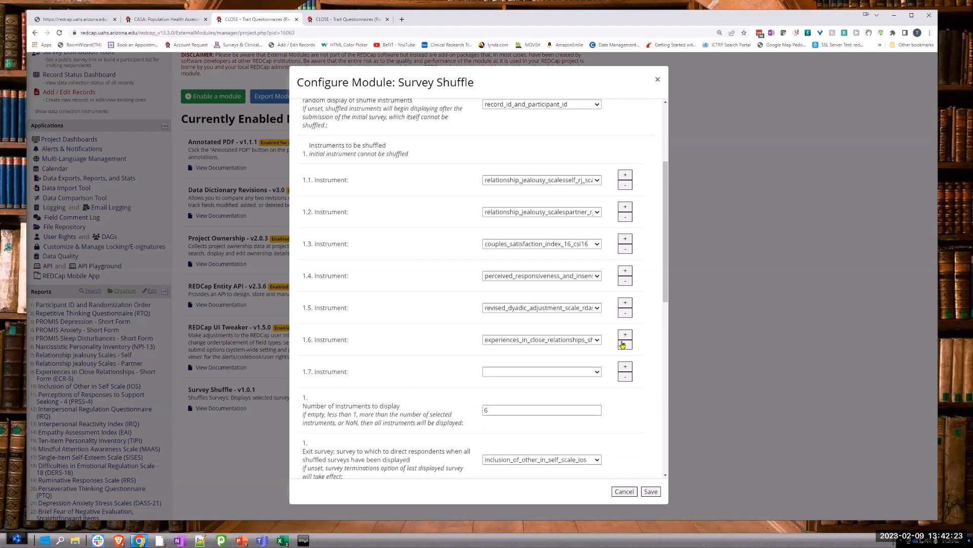
Step: Remove the blank seventh instrument entry and review the first sequence's entry survey, shuffled instruments, number to display and exit survey
left_click(626, 377)
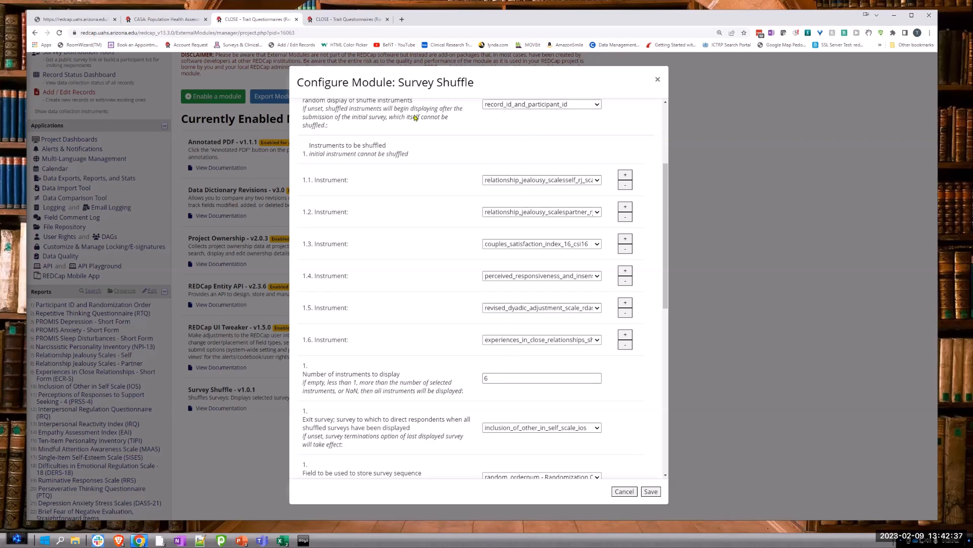
scroll(492, 133, "up", 1)
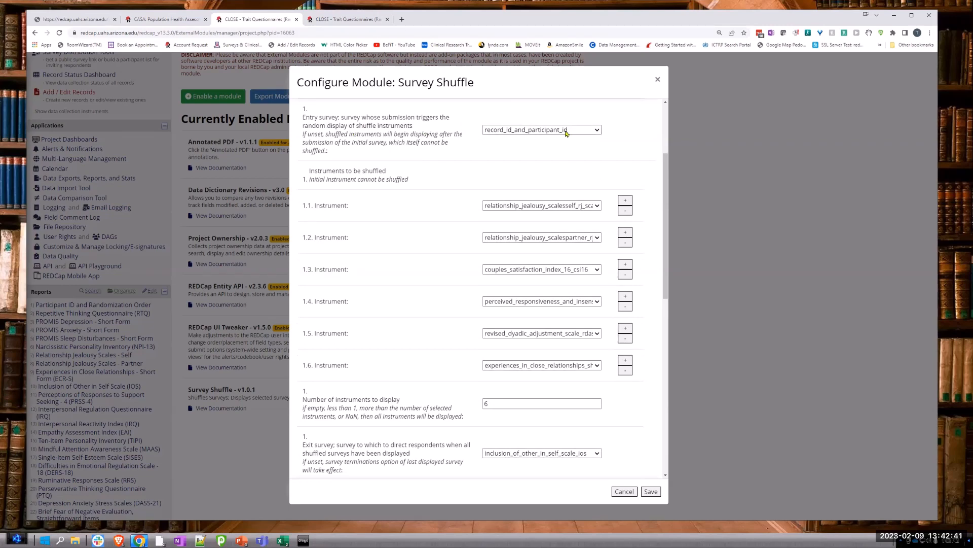
scroll(471, 334, "down", 3)
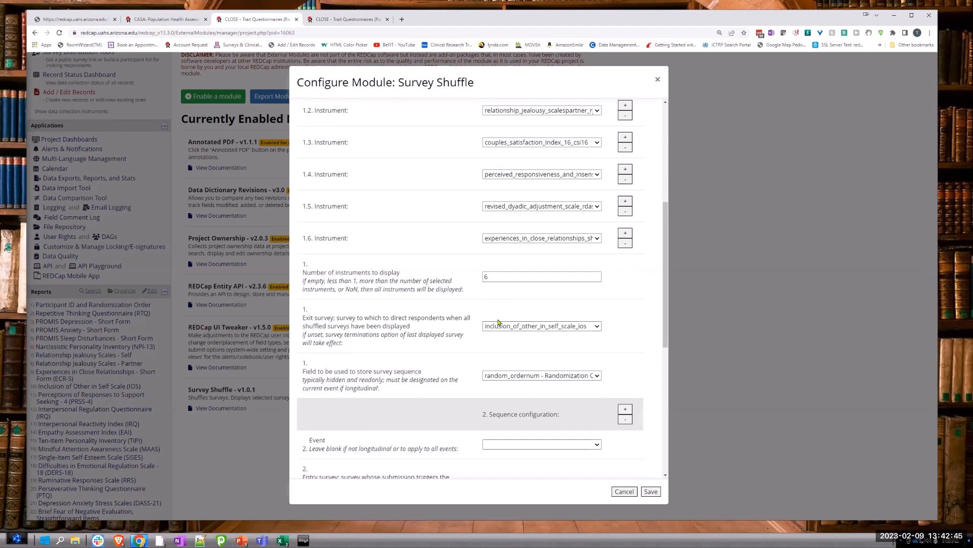
scroll(528, 277, "up", 1)
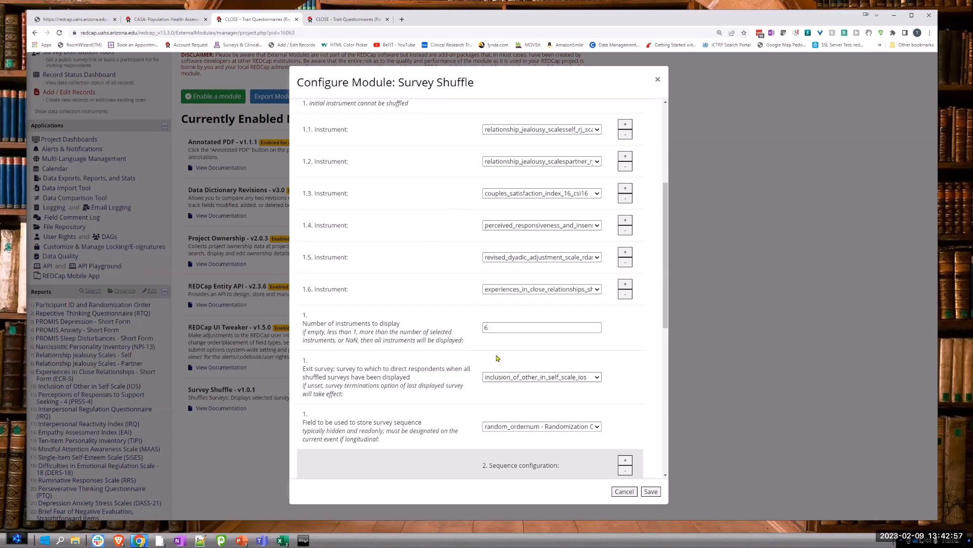
scroll(496, 359, "up", 3)
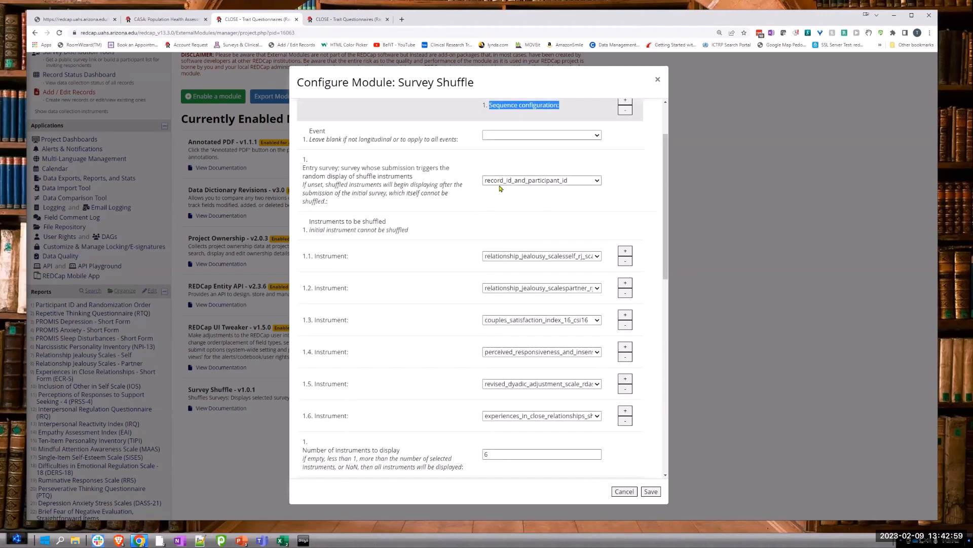
scroll(500, 189, "down", 1)
scroll(500, 187, "down", 1)
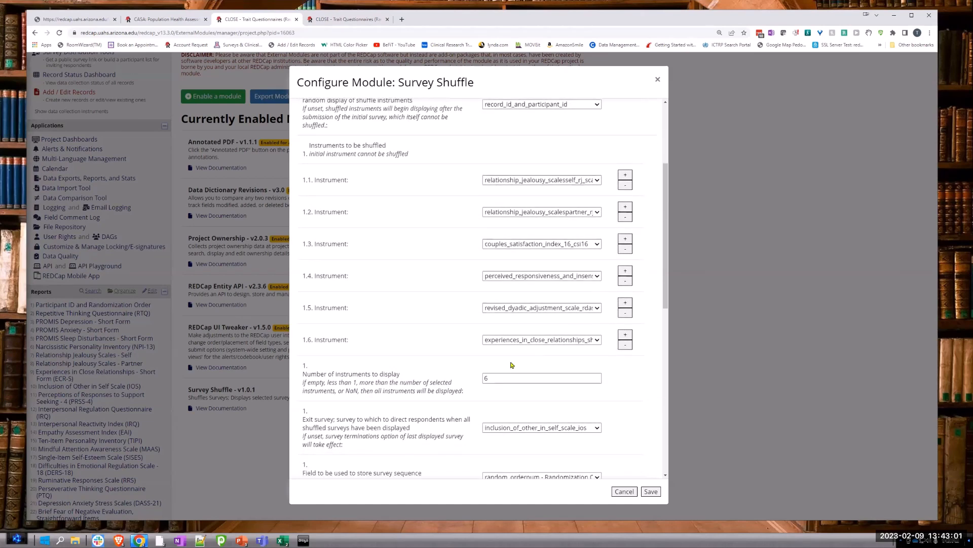
scroll(503, 386, "down", 1)
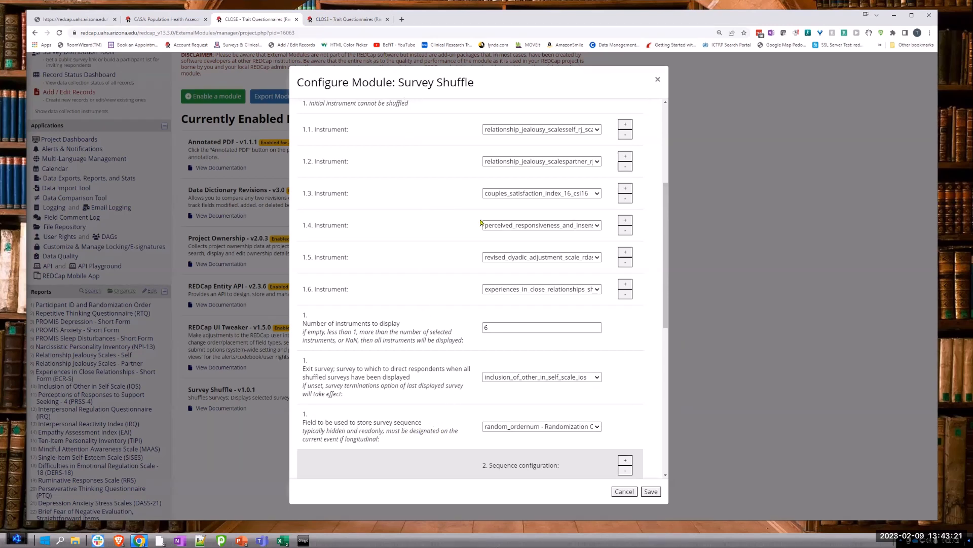
Step: Check the fields of the Record ID and Participant ID instrument in the Online Designer, and return to the Survey Shuffle configuration
left_click(334, 21)
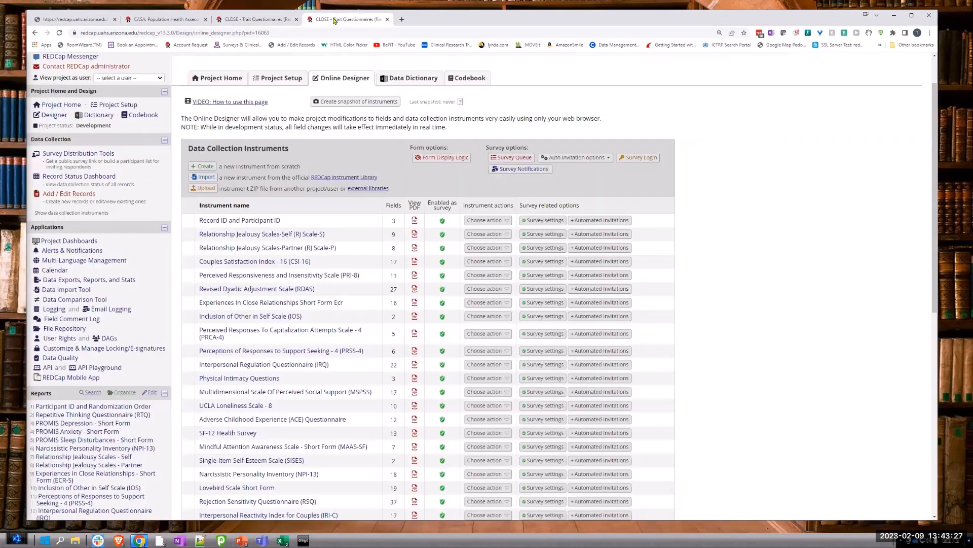
left_click(221, 223)
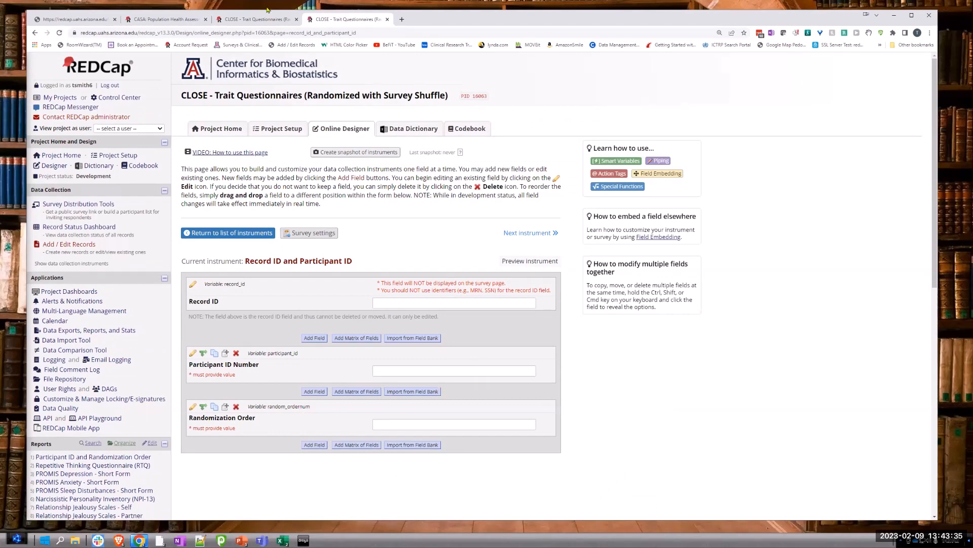
left_click(263, 24)
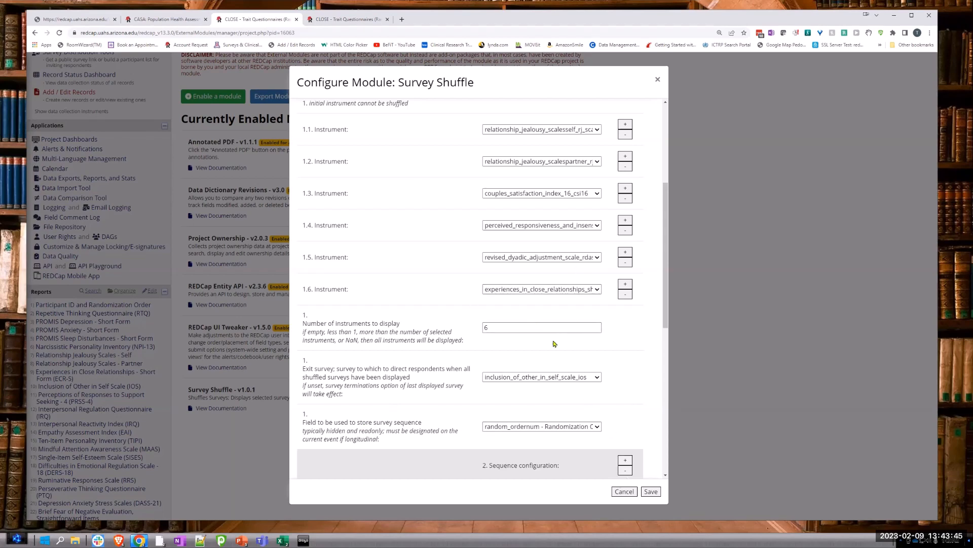
Step: Examine how the first sequence's instrument list relates to its display count, exit survey and sequence storage field
scroll(603, 356, "down", 1)
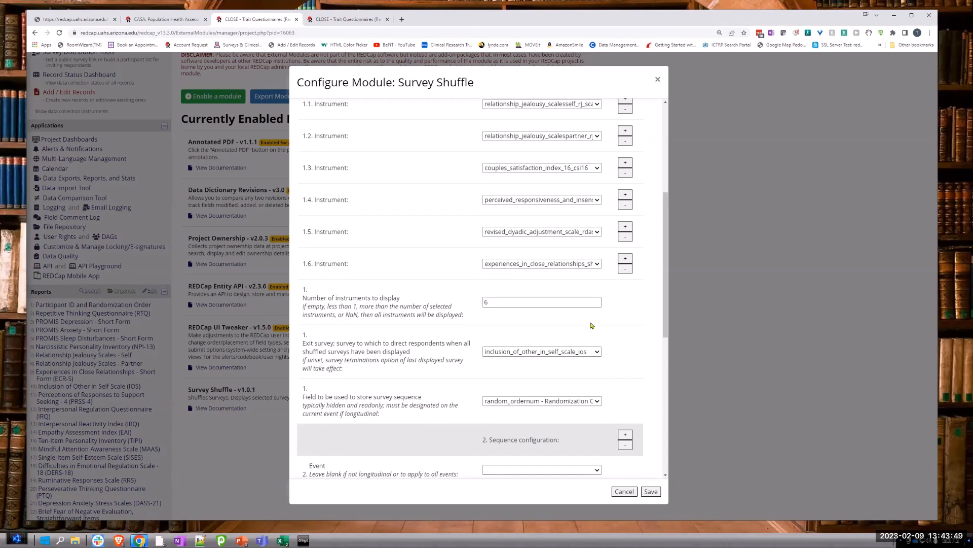
scroll(591, 325, "up", 4)
scroll(507, 305, "down", 1)
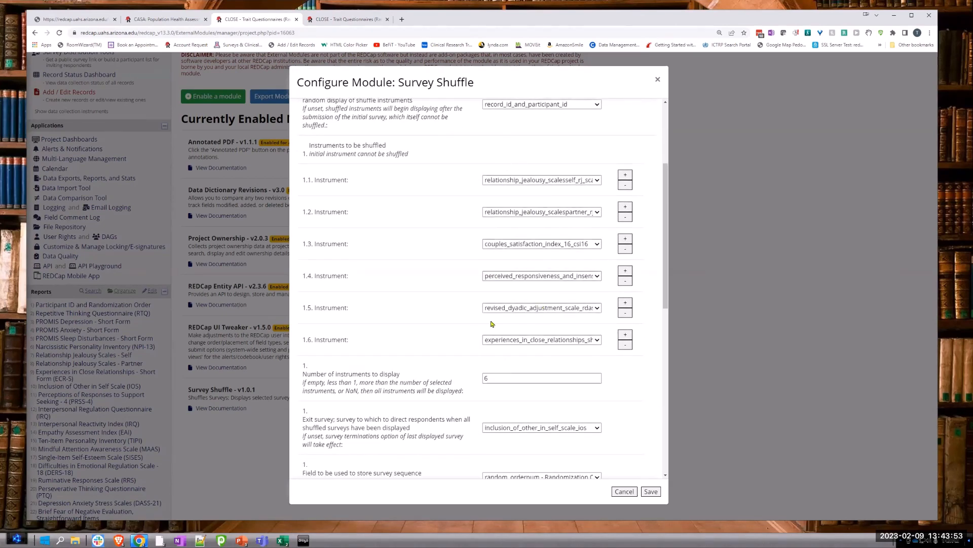
scroll(497, 350, "down", 3)
scroll(499, 349, "up", 2)
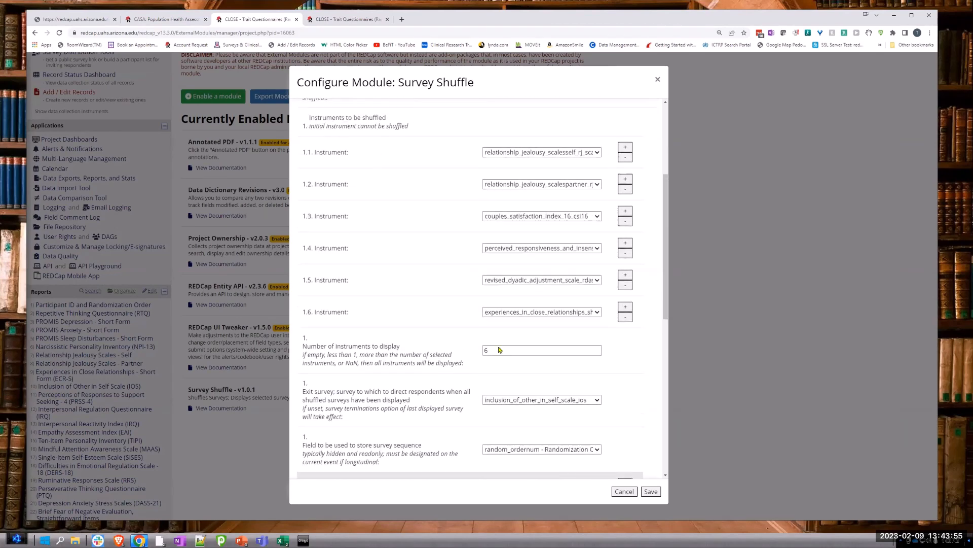
scroll(558, 386, "down", 1)
scroll(575, 375, "down", 1)
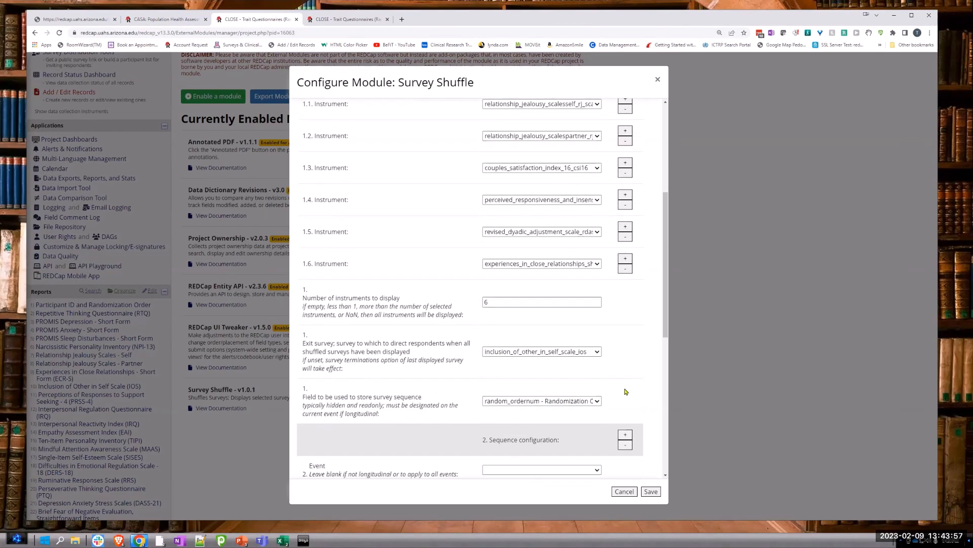
scroll(609, 175, "up", 4)
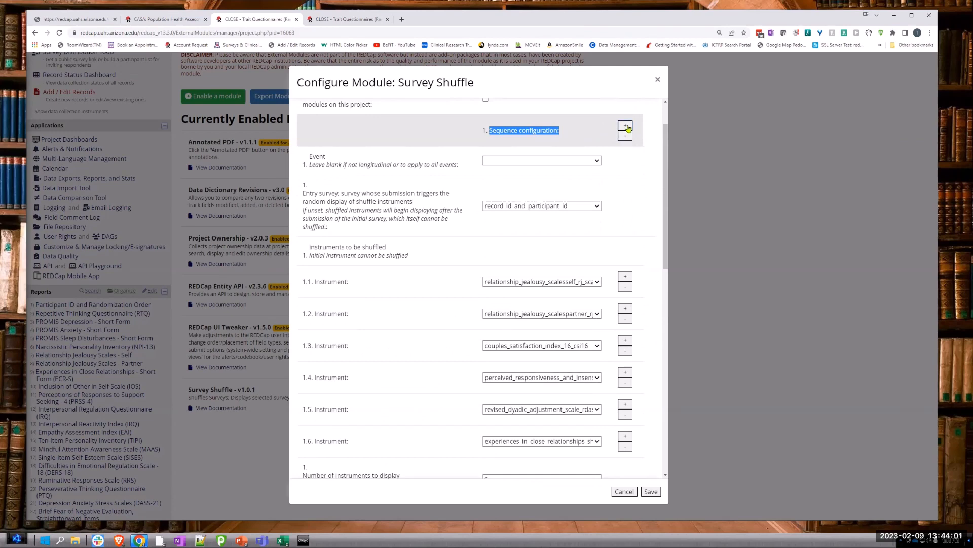
Step: Review the second sequence's entry survey, instruments, display count, exit survey and storage field, and save the Survey Shuffle configuration
scroll(628, 216, "down", 7)
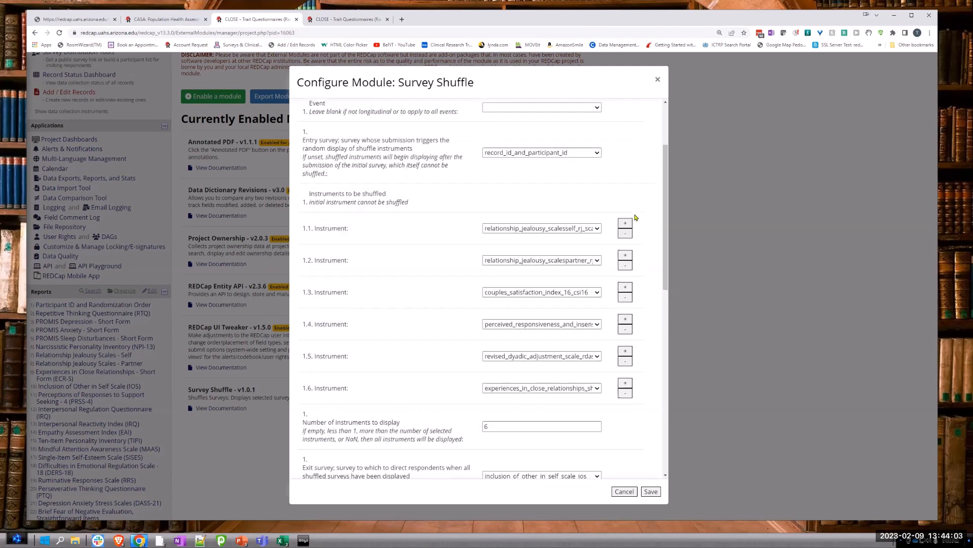
scroll(634, 223, "down", 1)
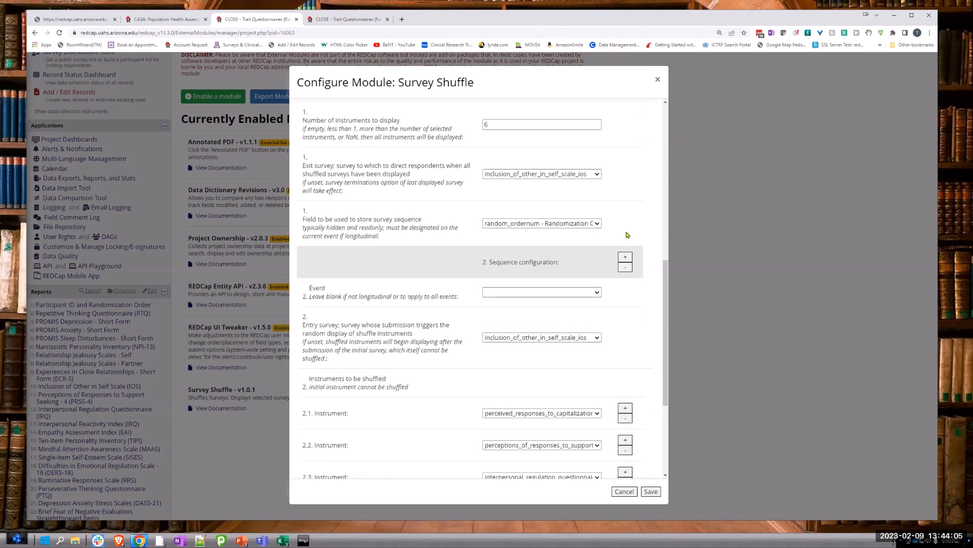
scroll(525, 345, "down", 2)
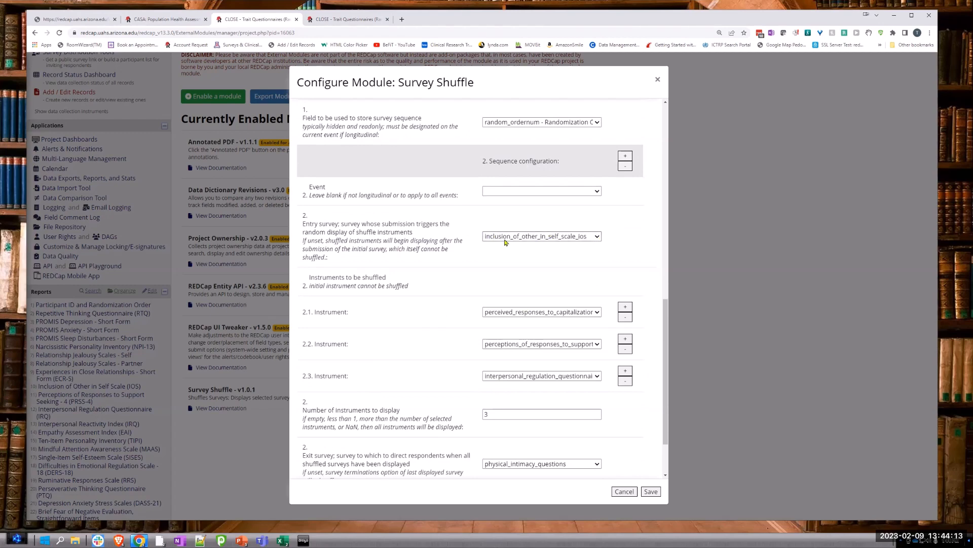
scroll(598, 243, "up", 2)
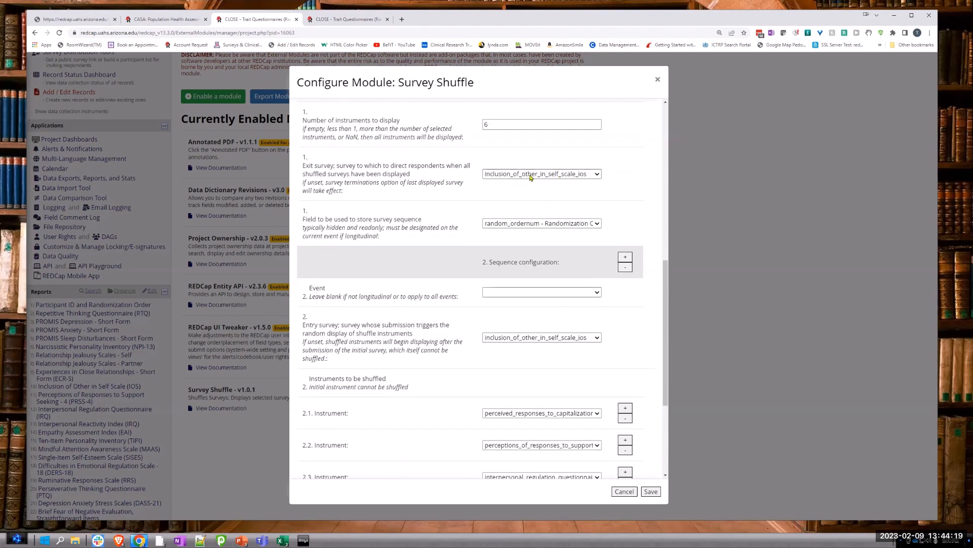
scroll(501, 324, "down", 3)
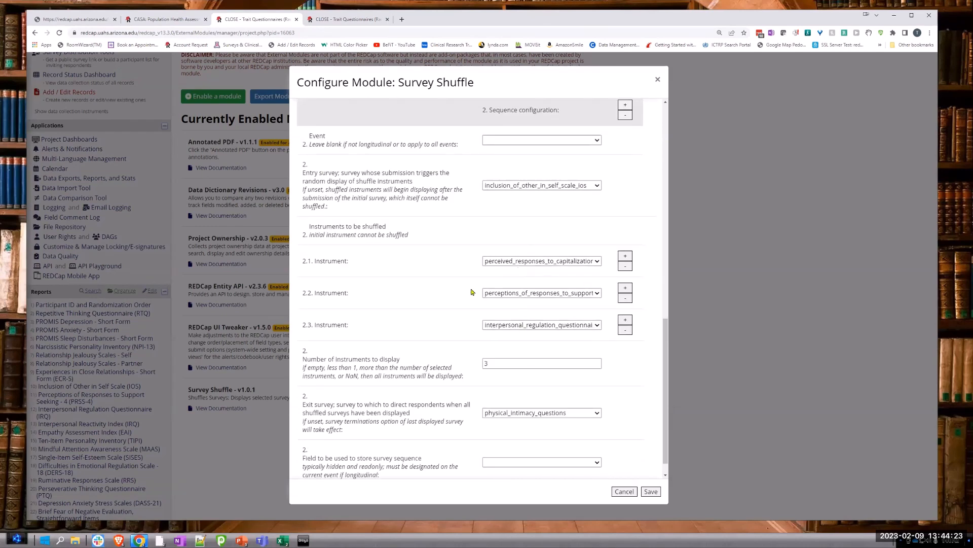
right_click(517, 307)
left_click(415, 320)
left_click_drag(496, 364, 469, 364)
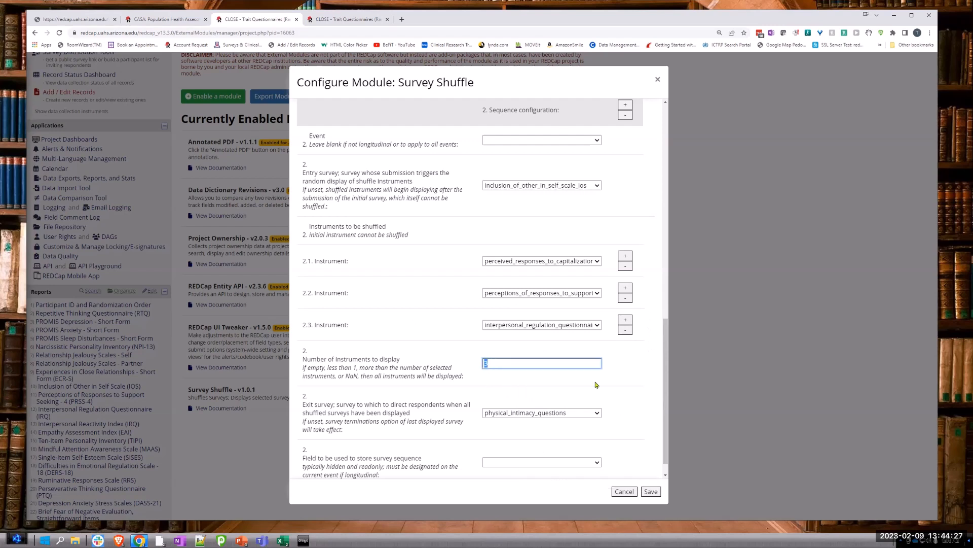
scroll(589, 373, "down", 1)
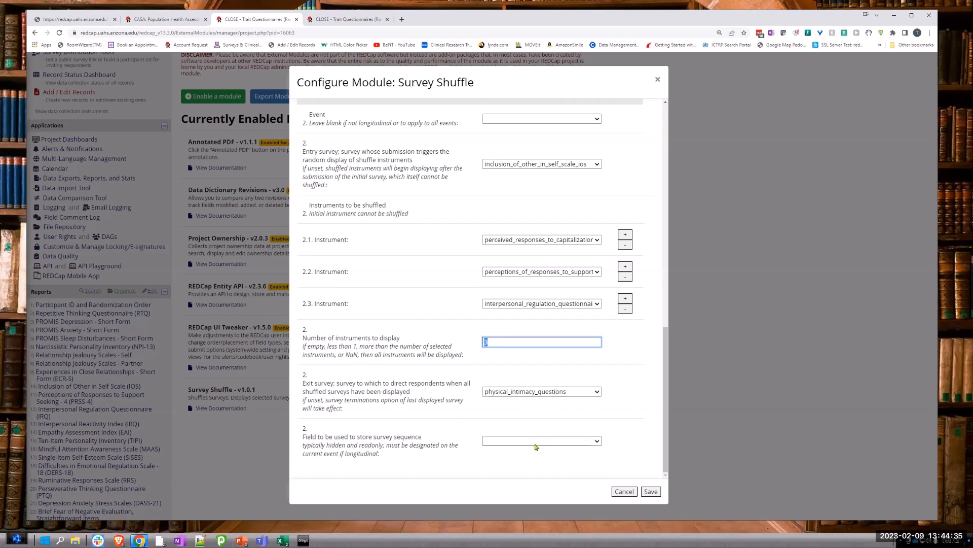
scroll(547, 254, "up", 3)
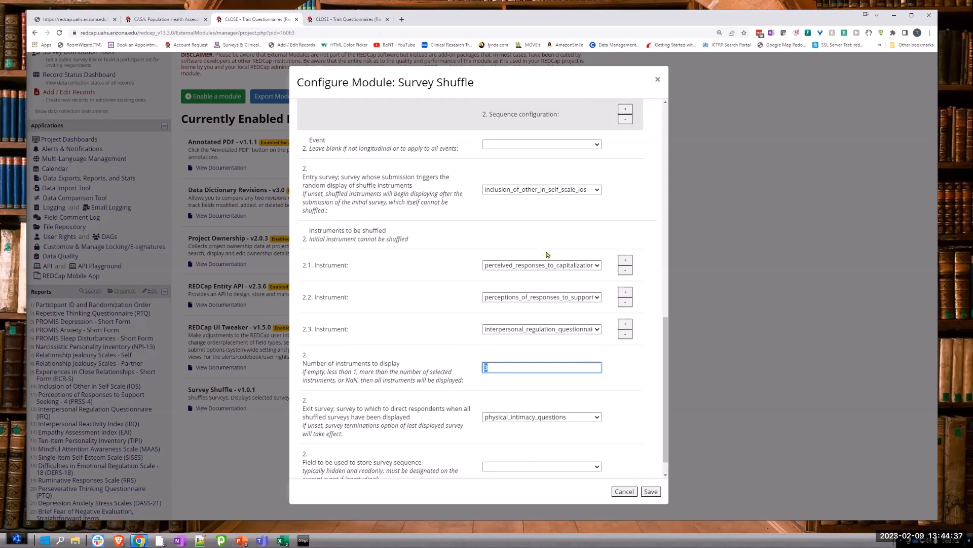
scroll(523, 216, "up", 9)
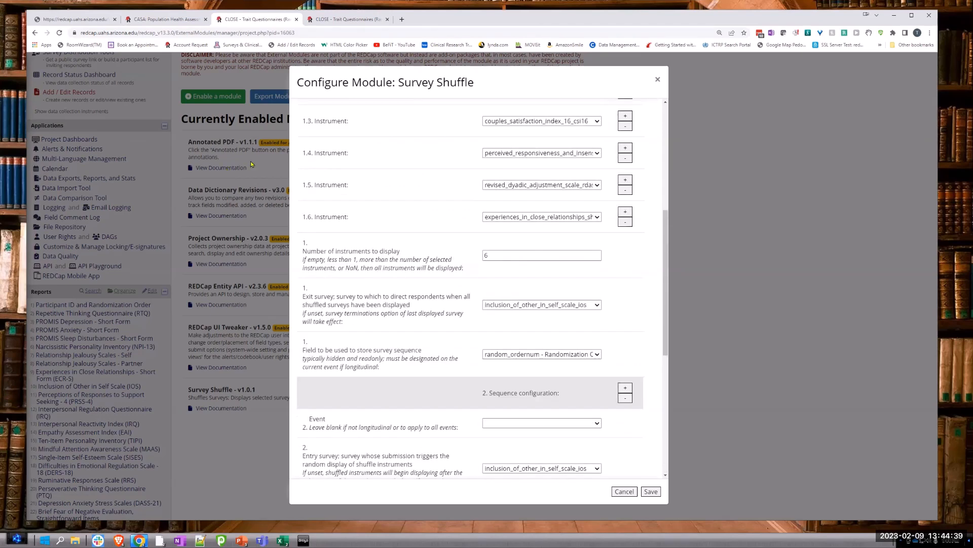
left_click(651, 492)
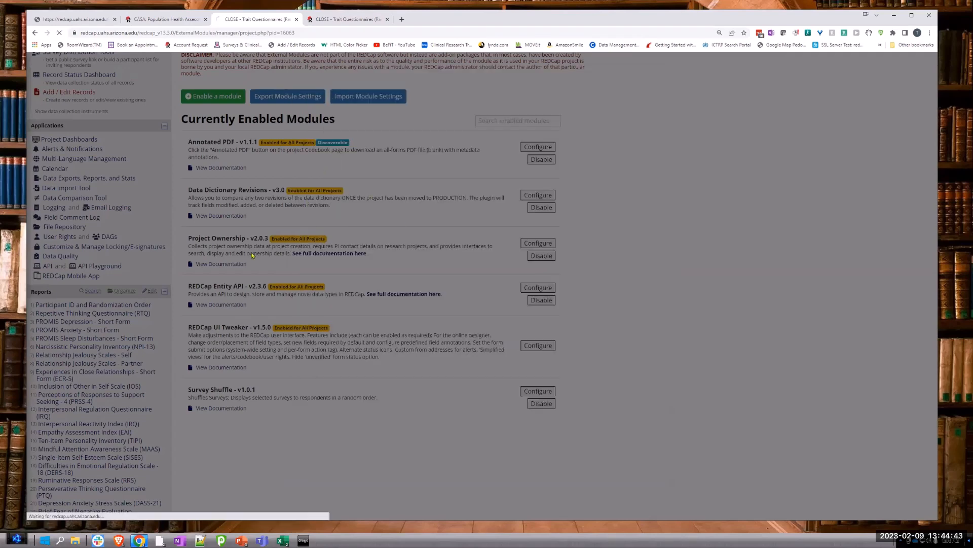
Step: Look at the Record Status Dashboard and open the public survey from the Survey Distribution Tools
scroll(81, 162, "up", 2)
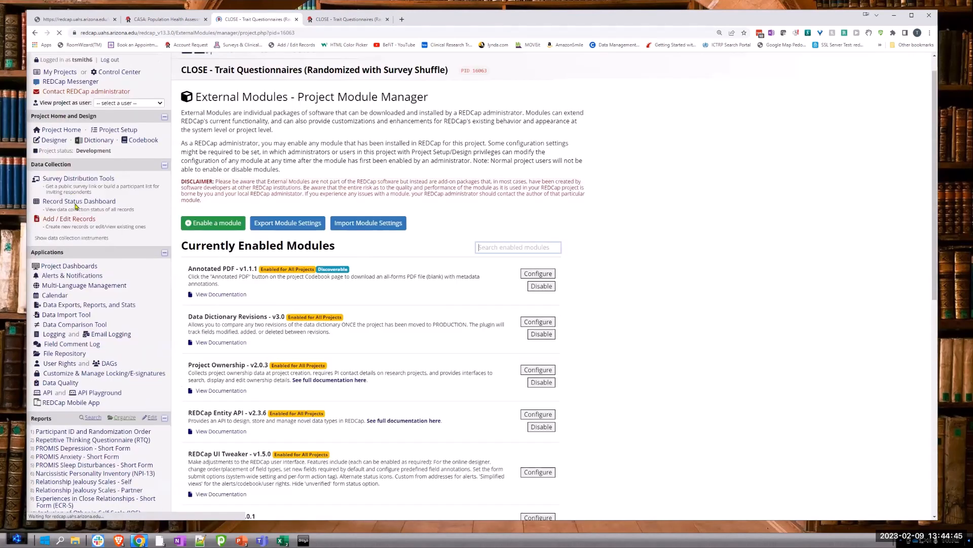
left_click(70, 202)
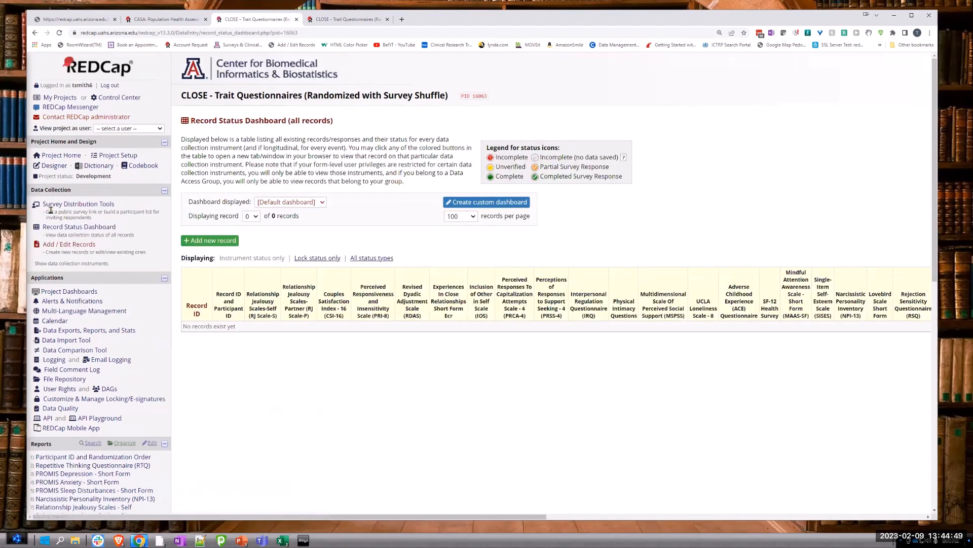
left_click(53, 204)
left_click(305, 258)
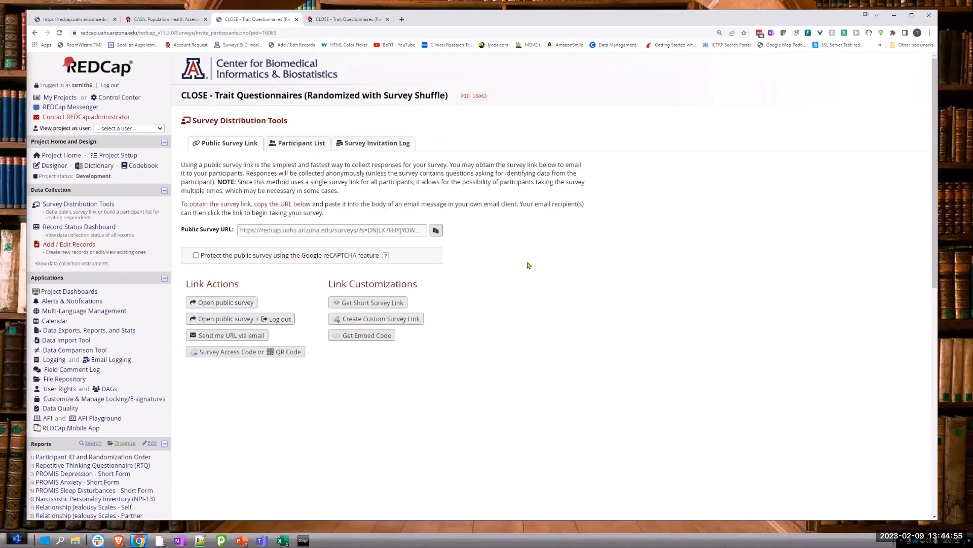
left_click(226, 302)
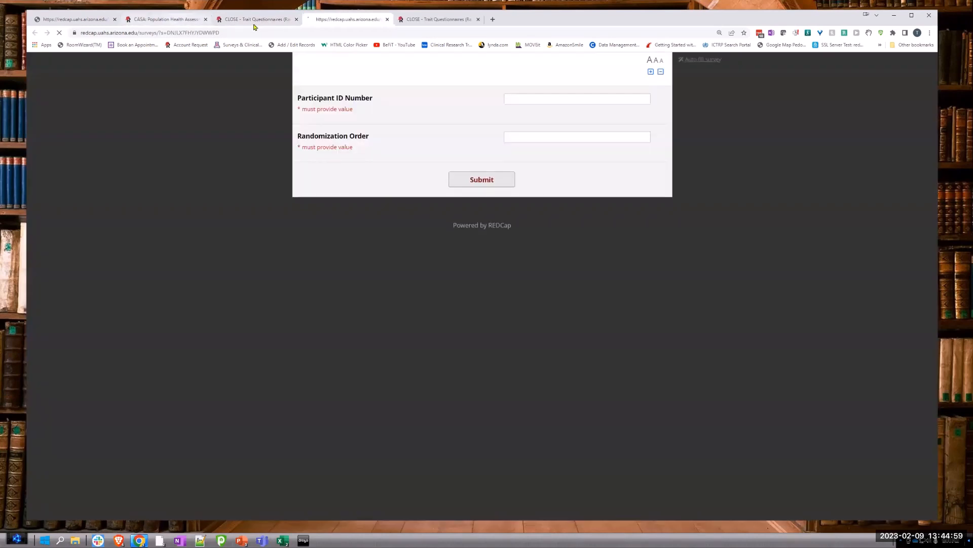
Step: Check in the Online Designer which instruments are enabled as surveys and return to the opened public survey
left_click(244, 19)
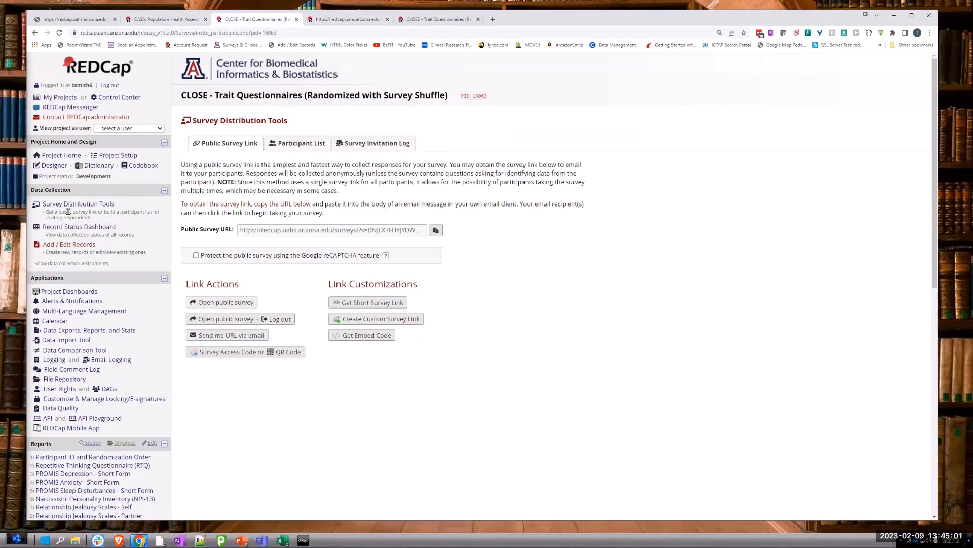
left_click(52, 167)
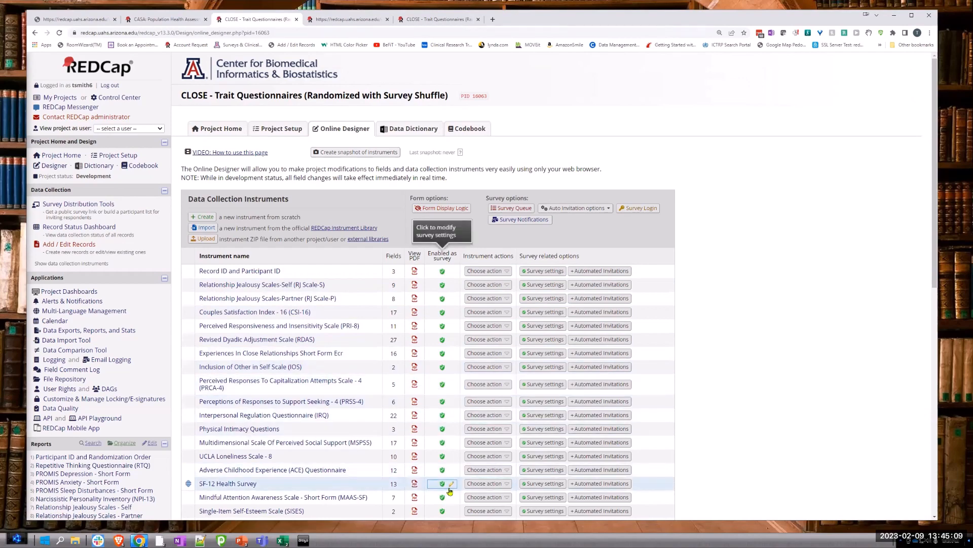
scroll(450, 491, "down", 4)
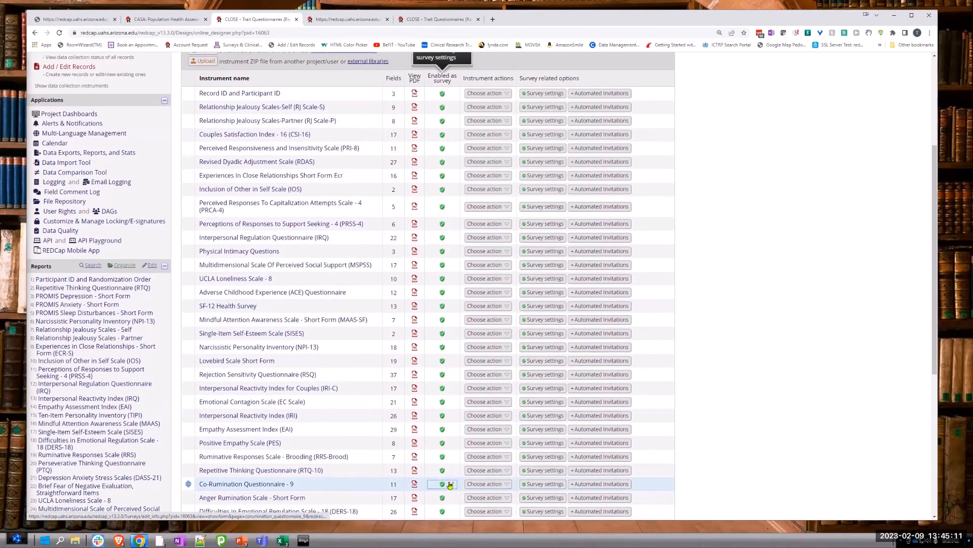
scroll(450, 485, "up", 3)
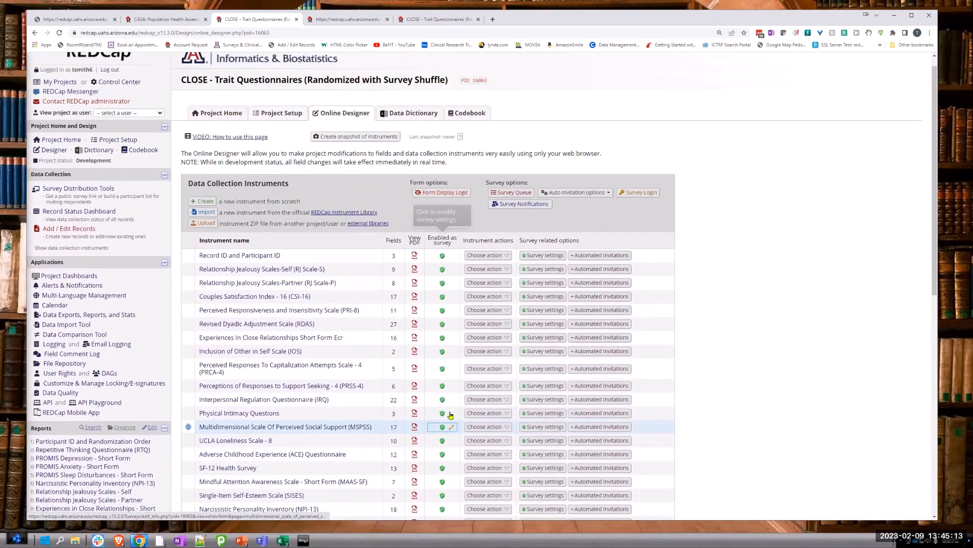
scroll(451, 415, "up", 1)
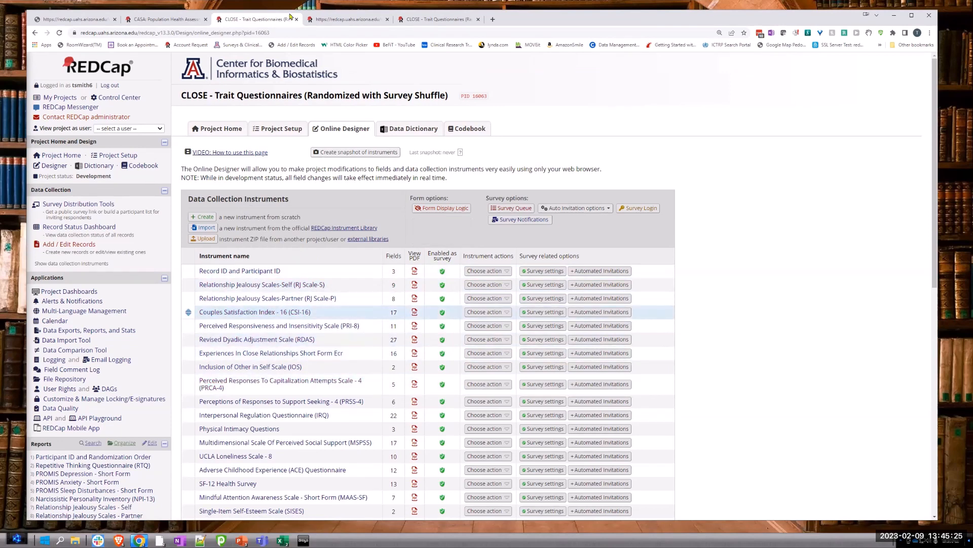
left_click(332, 23)
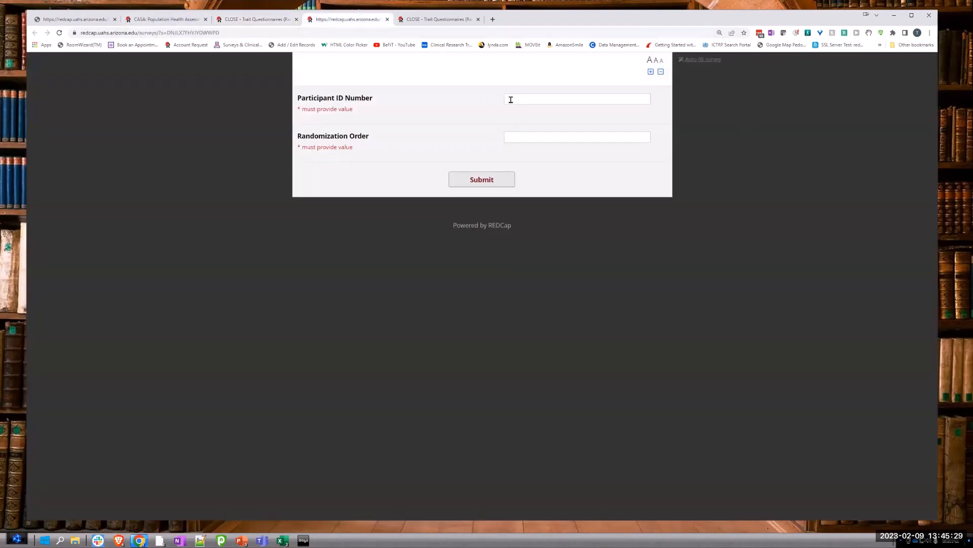
Step: Enter the participant ID number and submit the entry survey
left_click(527, 101)
type("1")
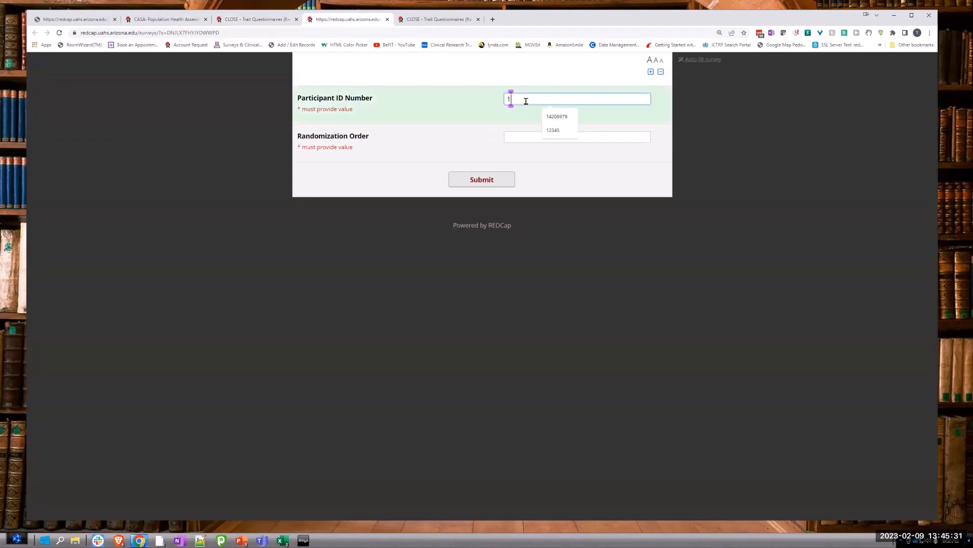
type("2345")
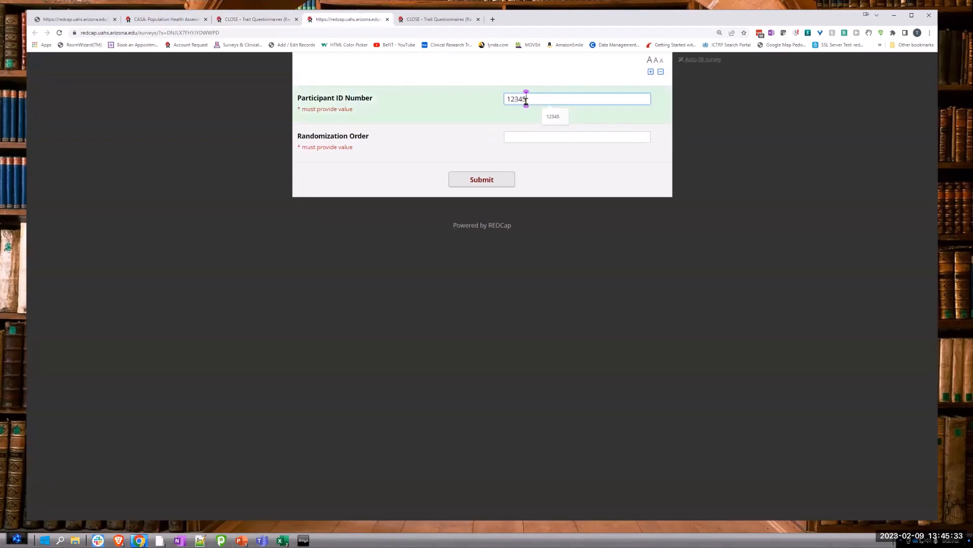
left_click(520, 136)
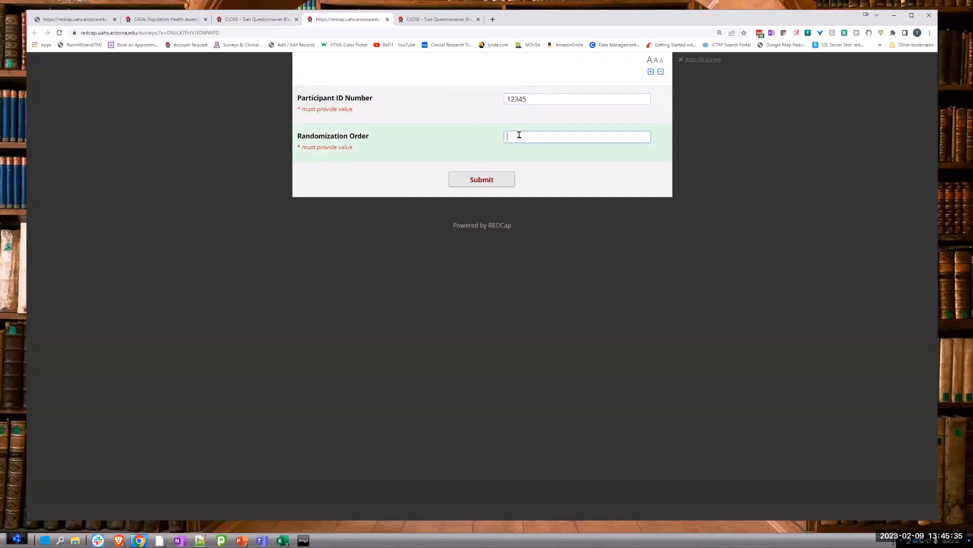
left_click(474, 180)
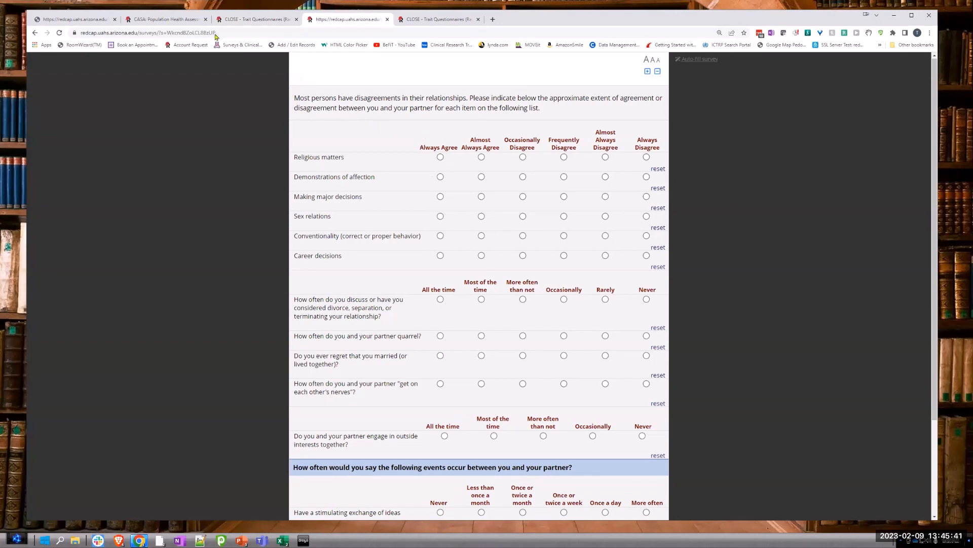
Step: Compare the displayed questionnaire with the Online Designer's instrument order, inspect the Relationship Jealousy Scales-Partner fields, and return to the survey
left_click(242, 20)
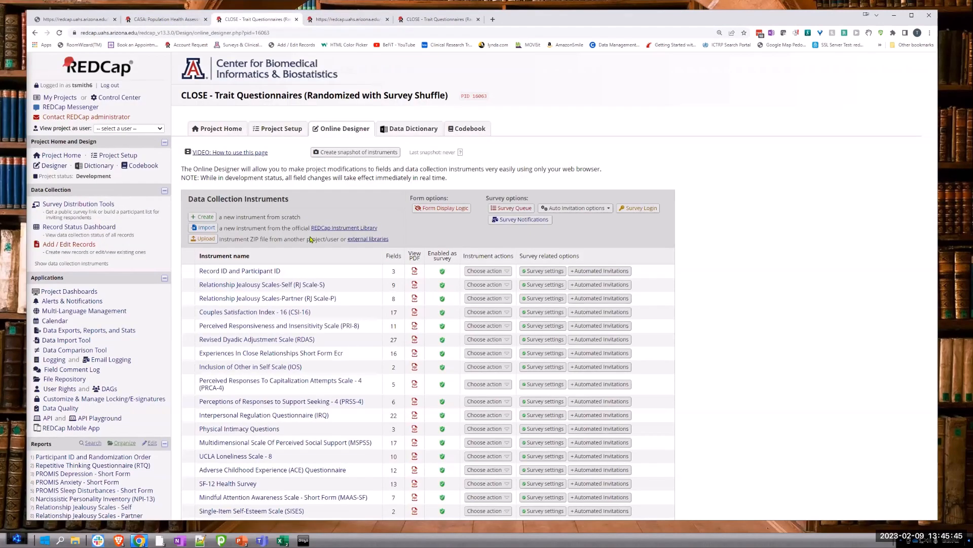
left_click(344, 20)
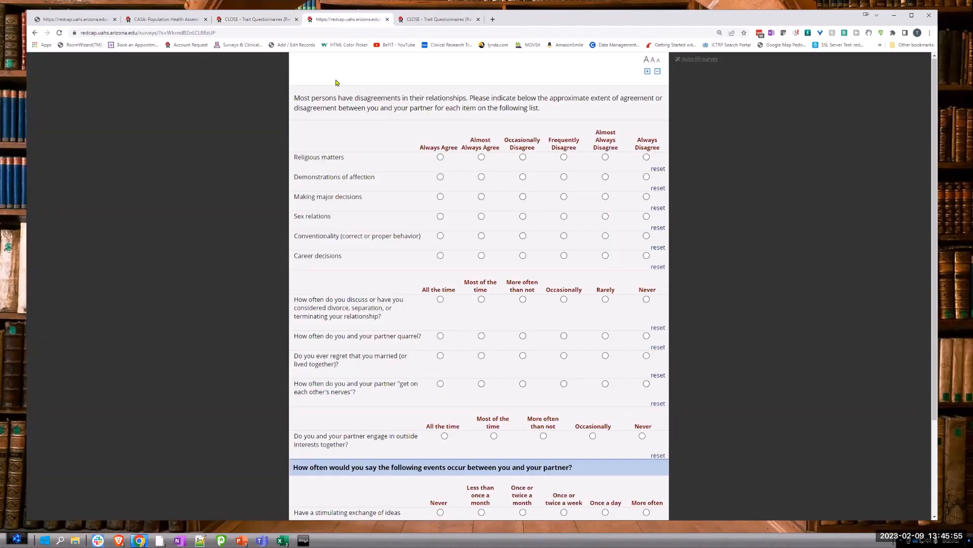
left_click(242, 21)
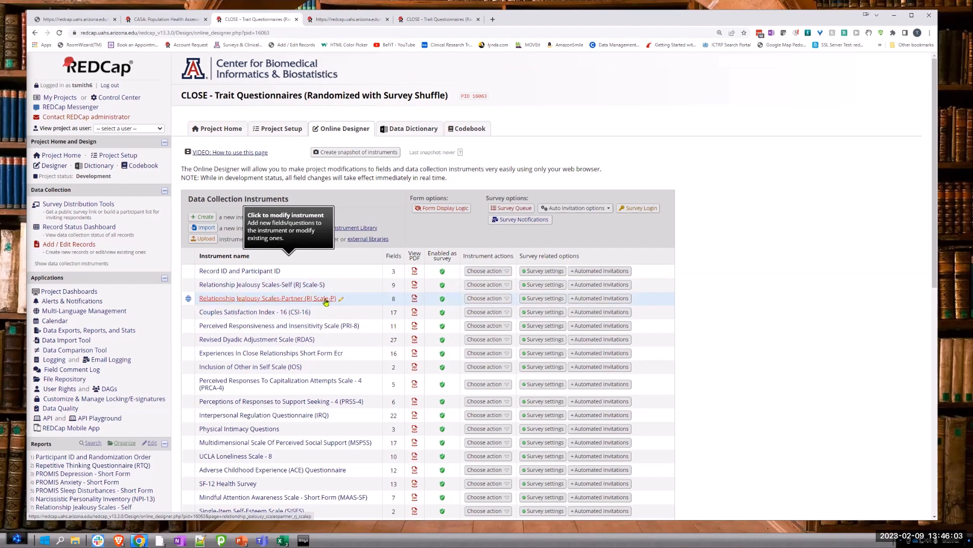
left_click(247, 300)
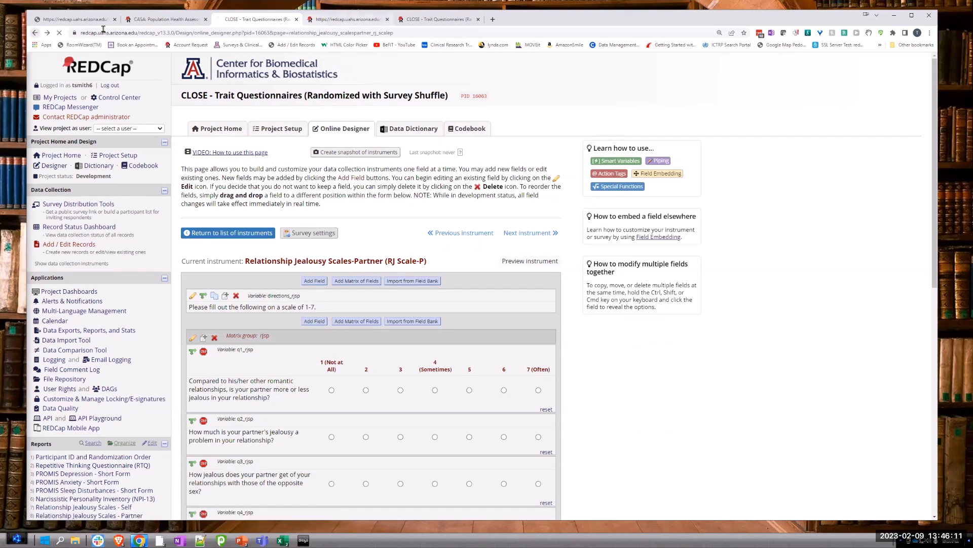
left_click(37, 33)
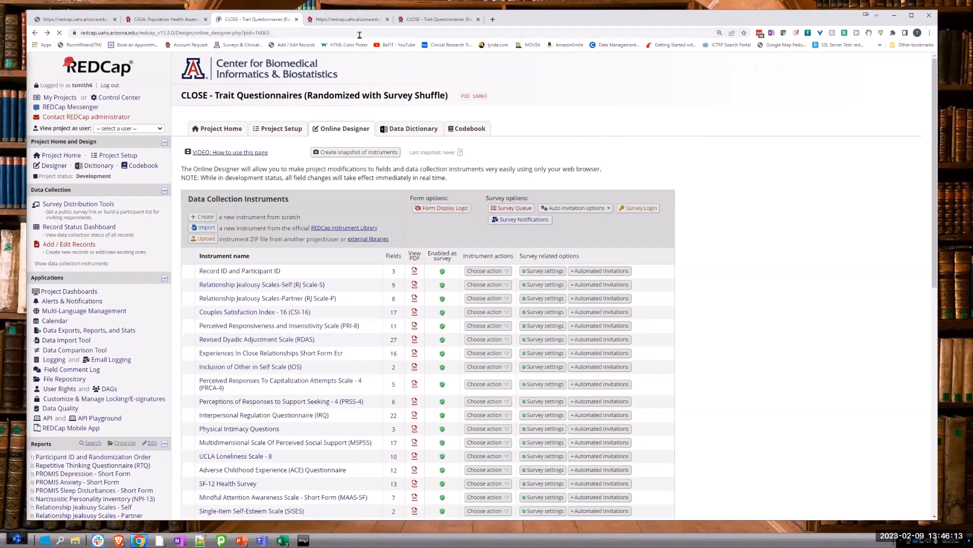
left_click(336, 23)
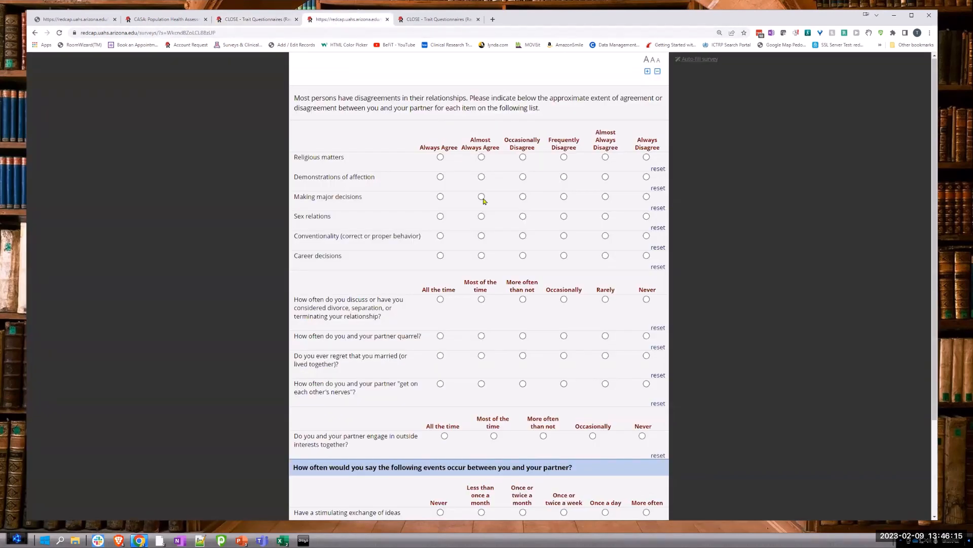
Step: Answer Always Agree for the first five agreement items, Most of the time for regret and nerves, Less than once a month for exchanging ideas, and submit
left_click(440, 156)
left_click(440, 176)
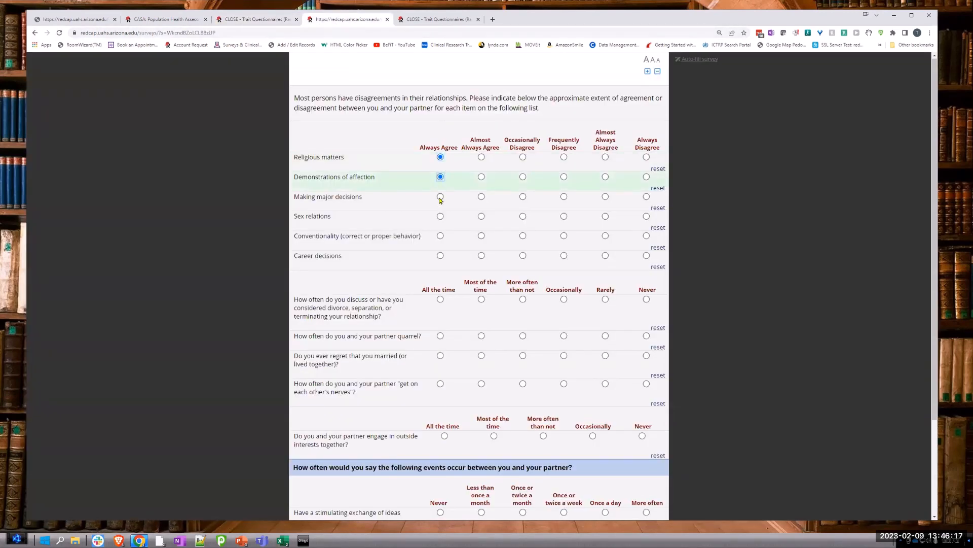
left_click(440, 196)
left_click(440, 216)
left_click(441, 236)
scroll(512, 248, "down", 3)
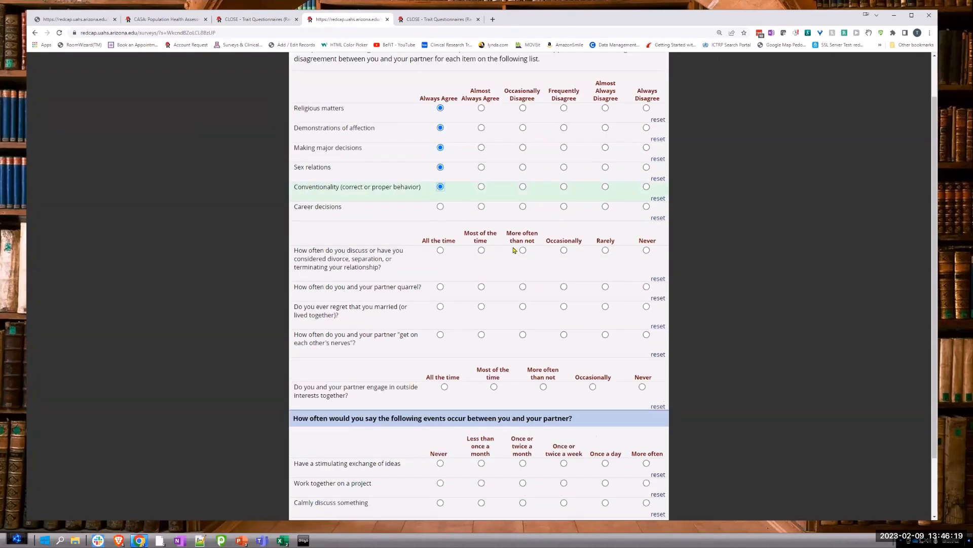
left_click(482, 235)
left_click(481, 263)
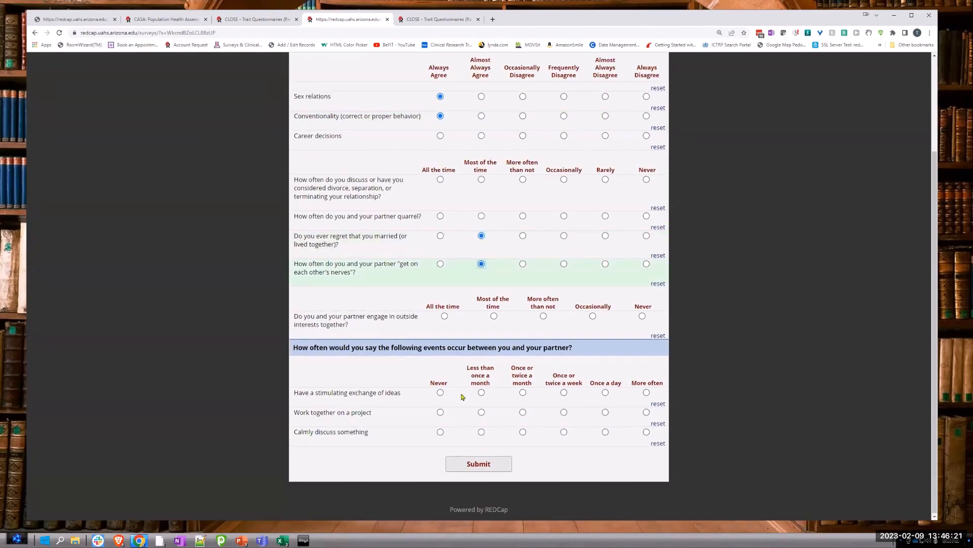
left_click(481, 394)
left_click(479, 463)
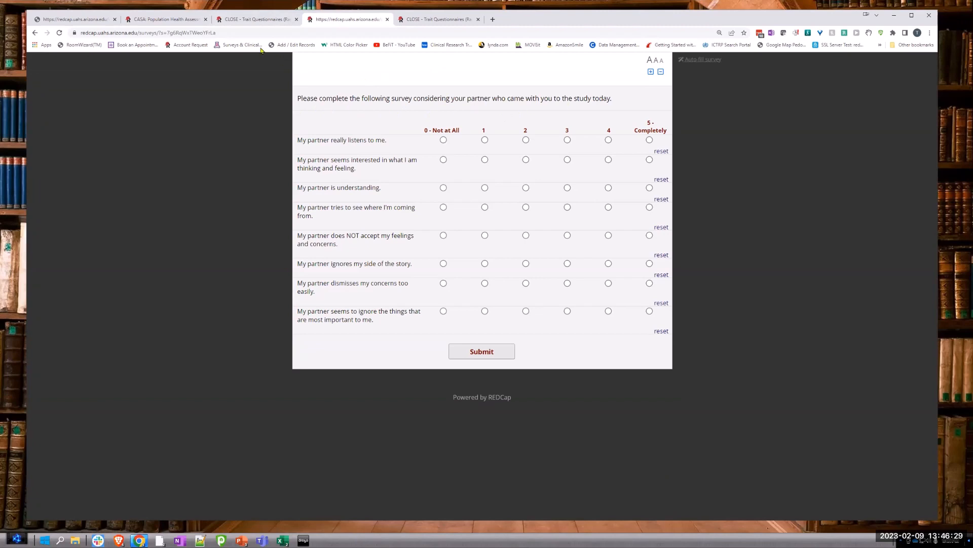
Step: Check the partner-responsiveness questionnaire against the Online Designer's instrument list, then rate its last item 0 - Not at All and submit it
left_click(247, 20)
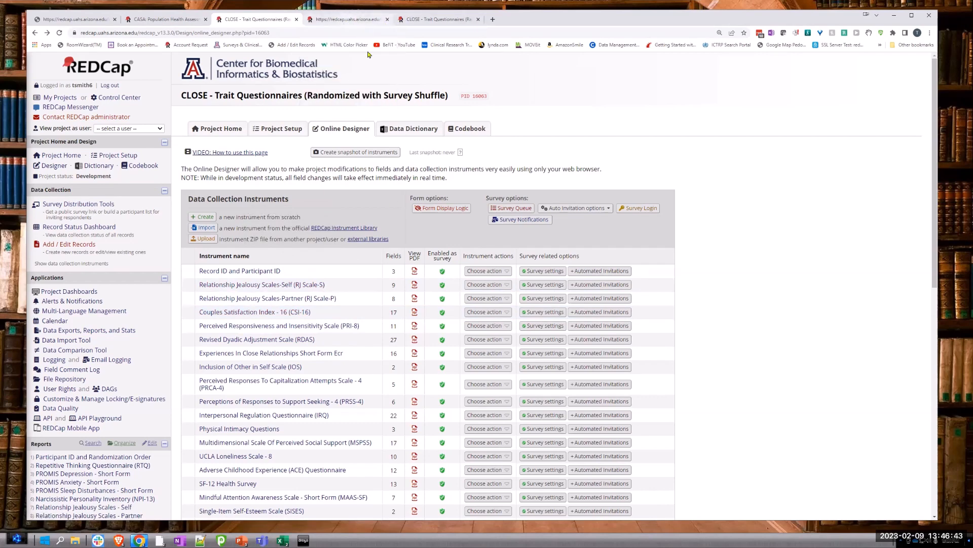
left_click(349, 21)
left_click(443, 310)
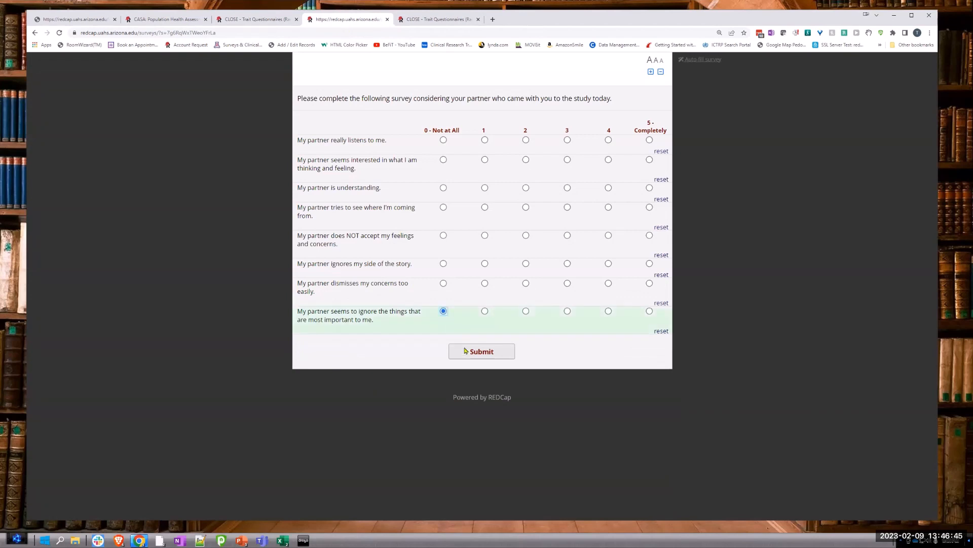
left_click(466, 351)
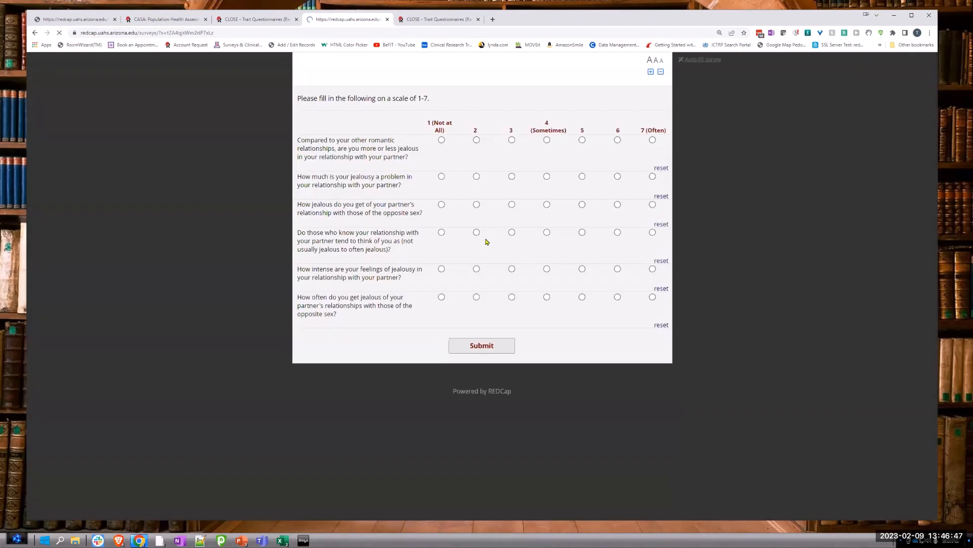
Step: Submit the self-jealousy scale with 2 for how others see you, and the Experiences In Close Relationships form with Disagree for item 2
left_click(477, 232)
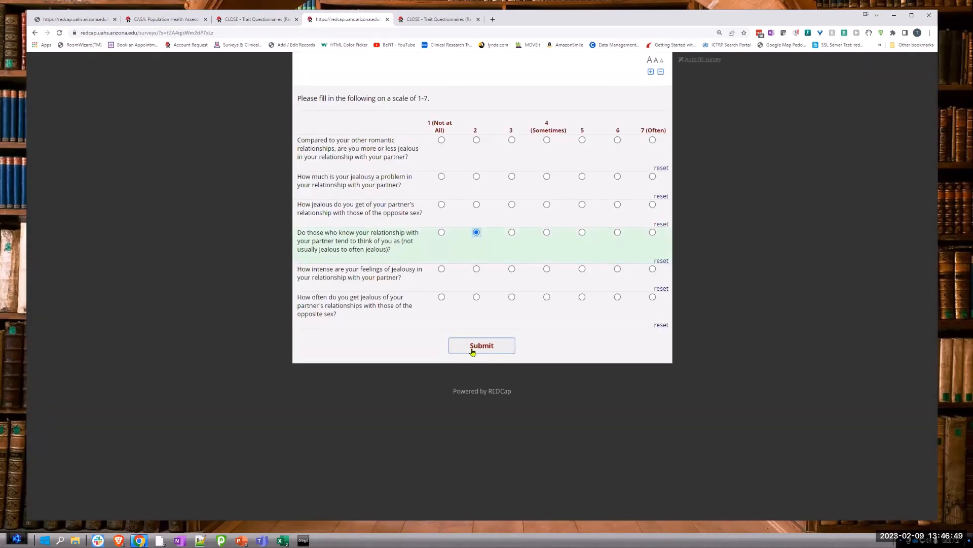
left_click(473, 350)
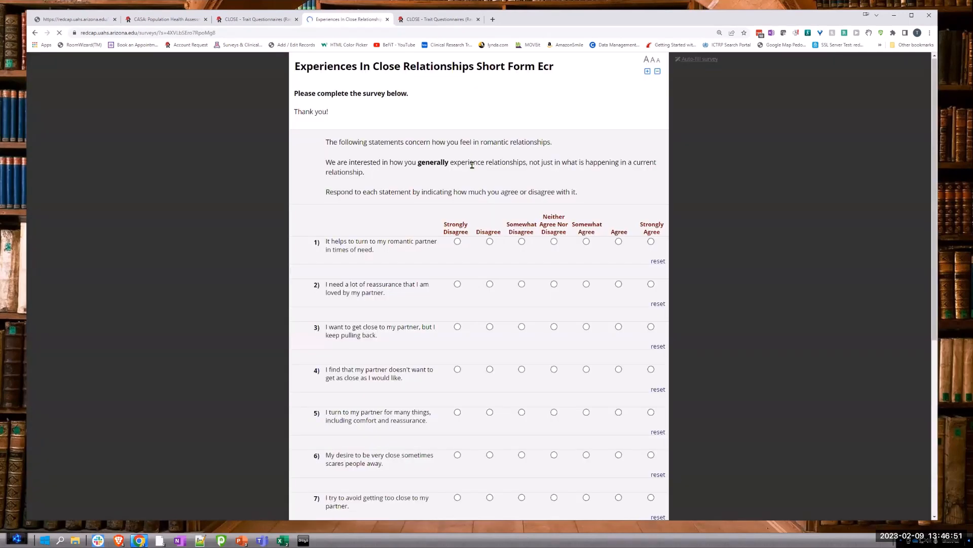
left_click(490, 284)
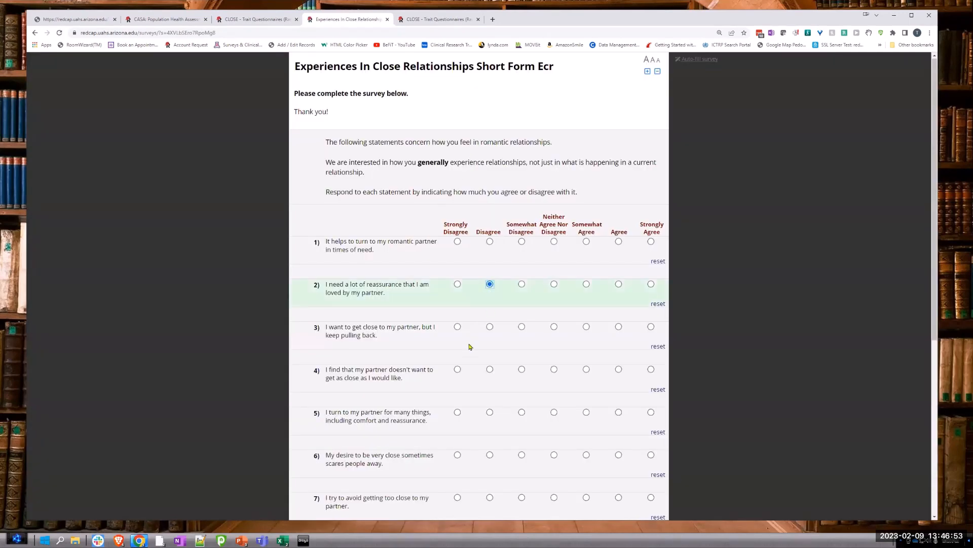
scroll(469, 347, "down", 5)
left_click(474, 461)
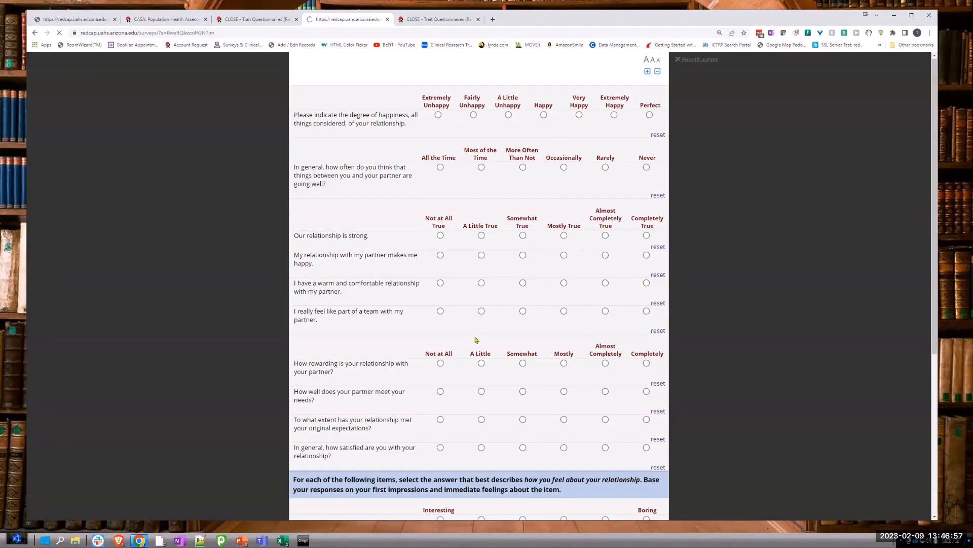
Step: Submit the relationship happiness questionnaire with A Little True for feeling part of a team, and the partner-jealousy scale with 2 for its first item
scroll(481, 287, "down", 1)
left_click(482, 286)
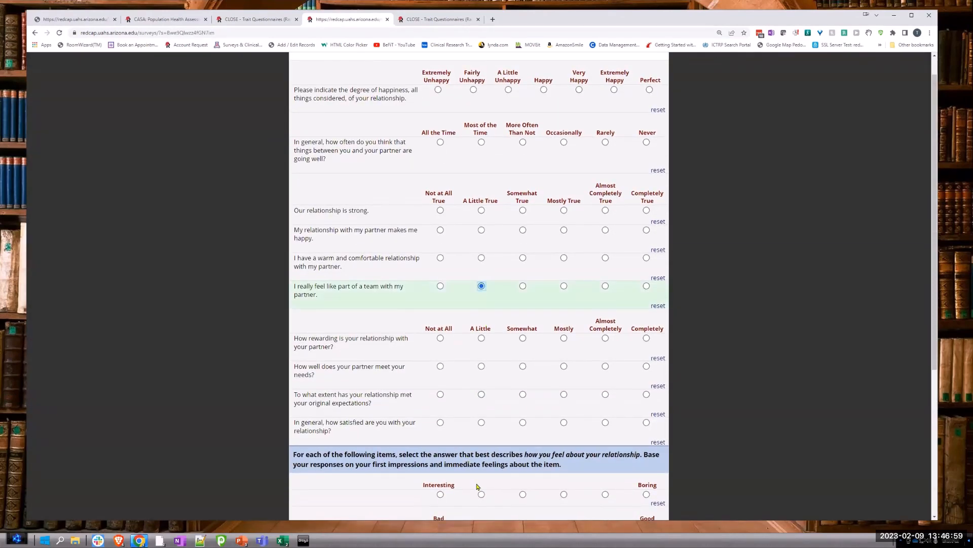
scroll(477, 487, "down", 5)
left_click(482, 462)
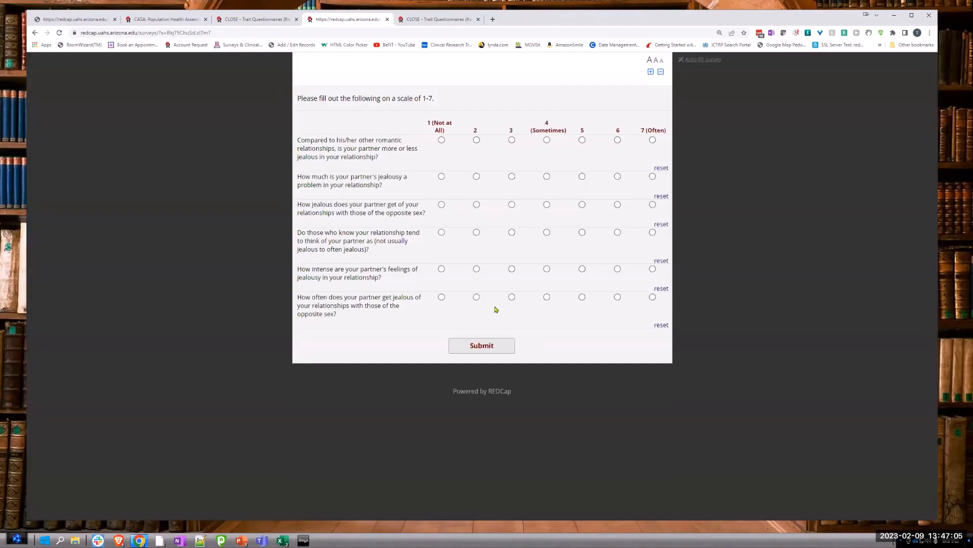
left_click(476, 140)
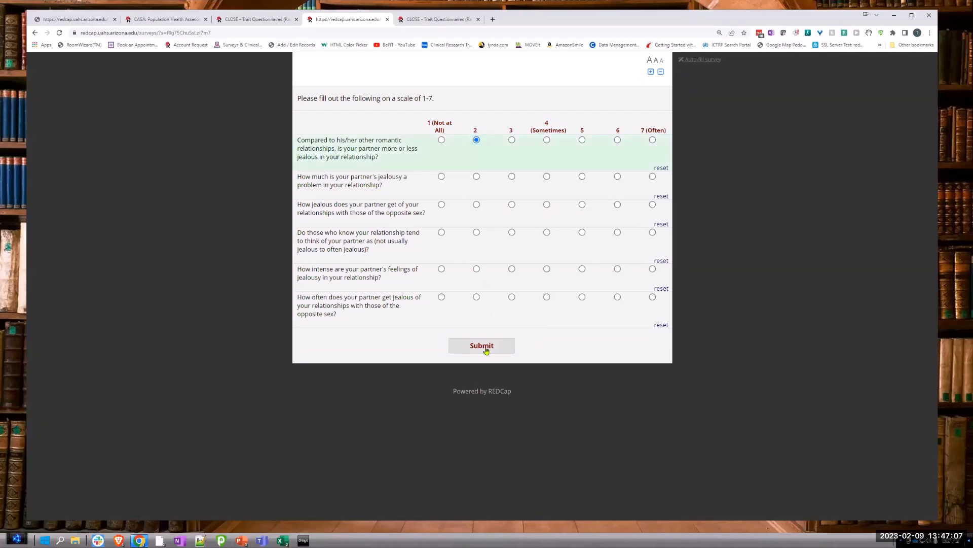
left_click(496, 349)
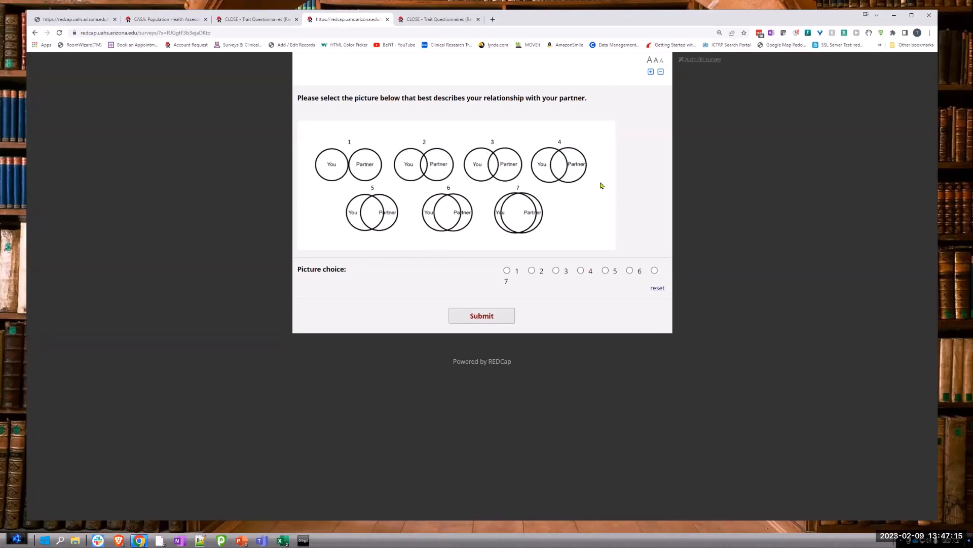
Step: Submit picture choice 7 for the relationship, and the questionnaire on telling a partner bad news with 2 for its first item
left_click(655, 270)
left_click(472, 316)
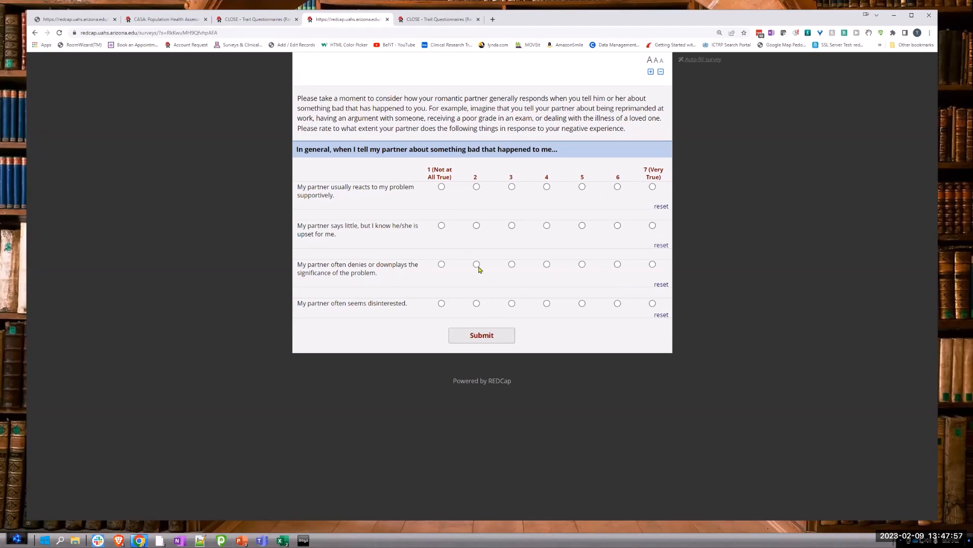
left_click(477, 187)
left_click(502, 334)
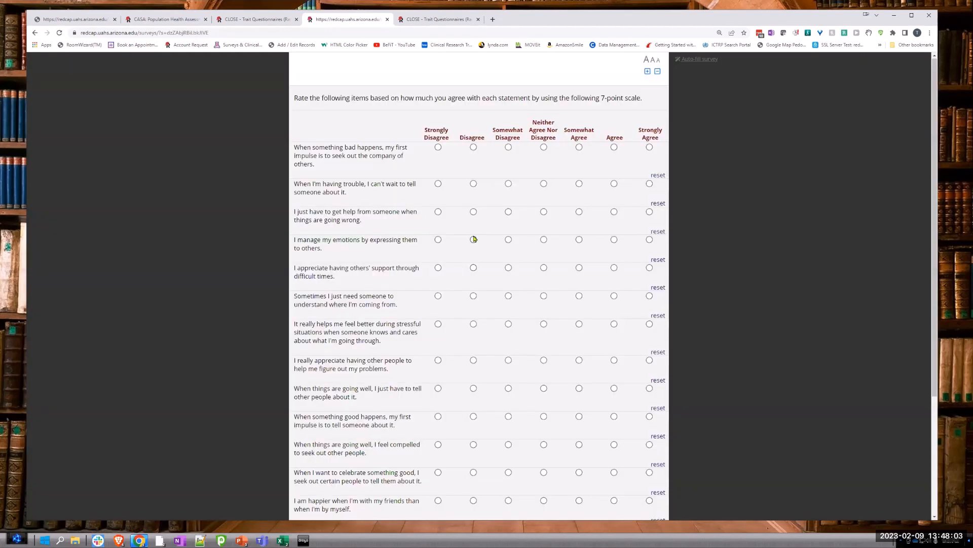
Step: Submit the seven-point agreement questionnaire with Disagree for expressing emotions to others, and the good-news questionnaire with 2 for the partner saying little
left_click(473, 239)
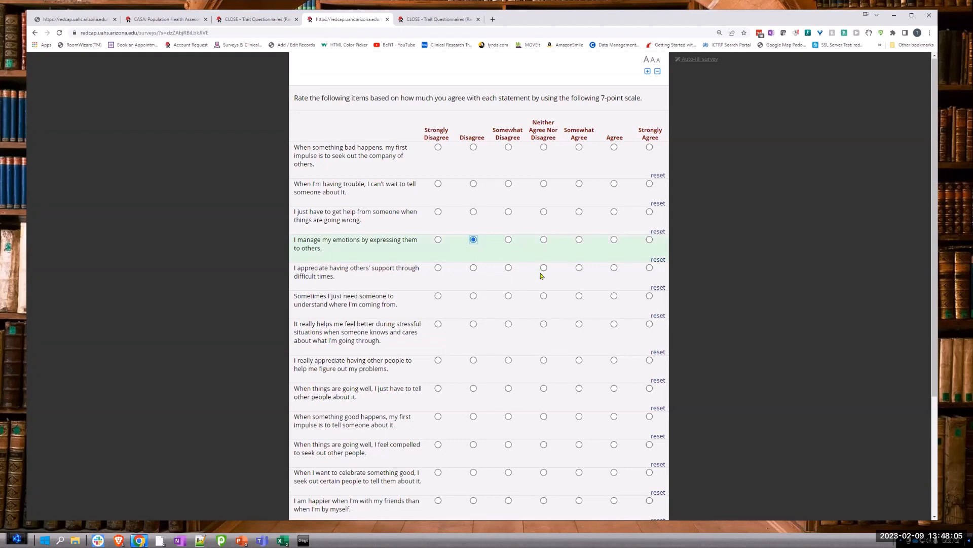
scroll(543, 276, "down", 3)
left_click(478, 463)
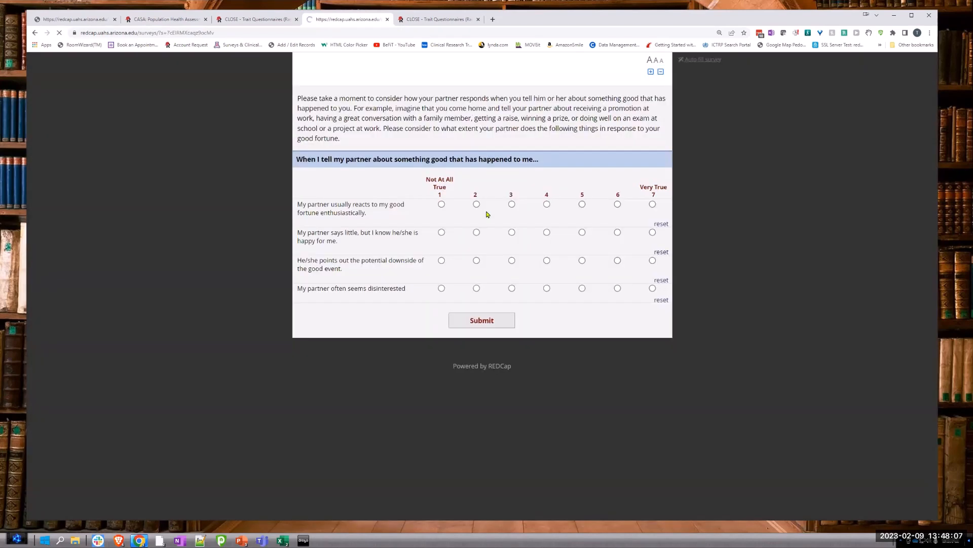
left_click(476, 233)
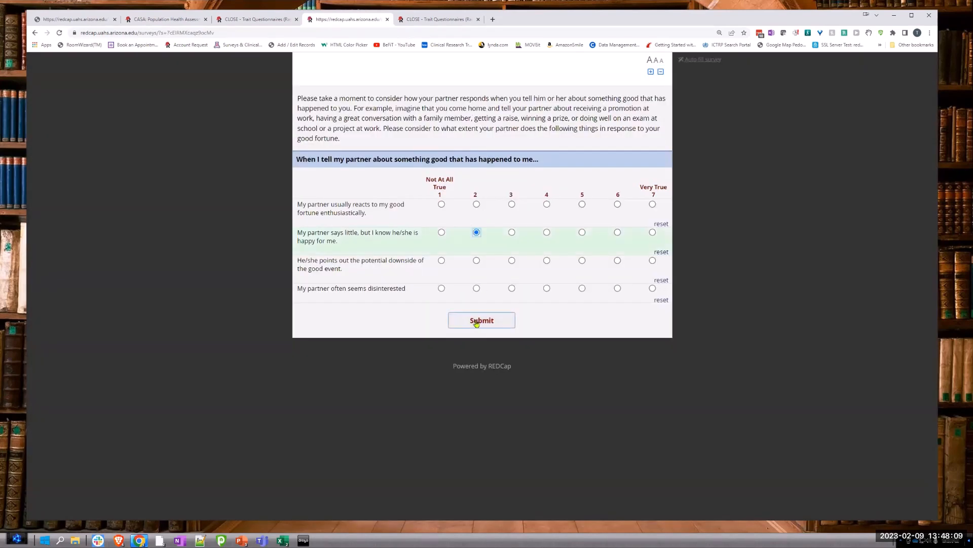
left_click(479, 320)
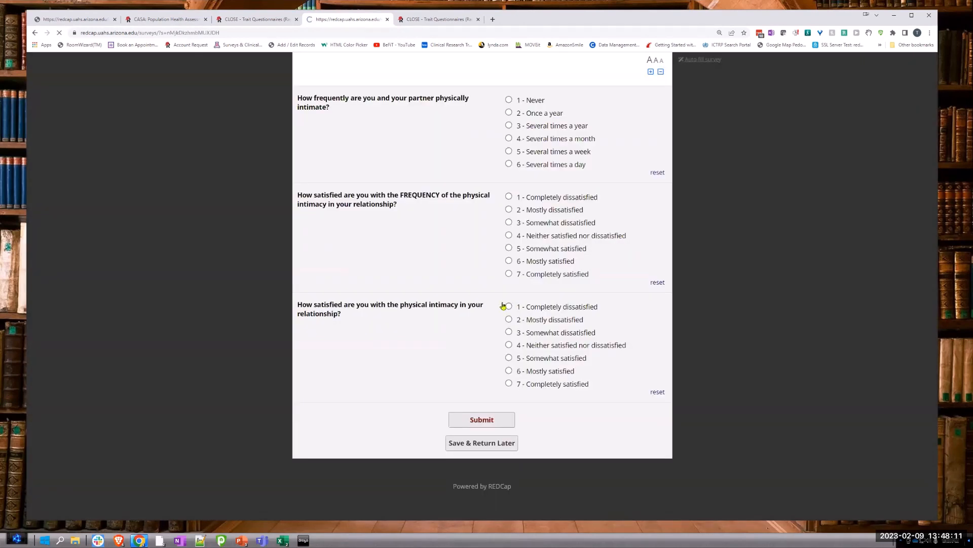
Step: Answer 6 - Mostly satisfied for the frequency of physical intimacy, submit the questionnaire and close the survey
left_click(508, 260)
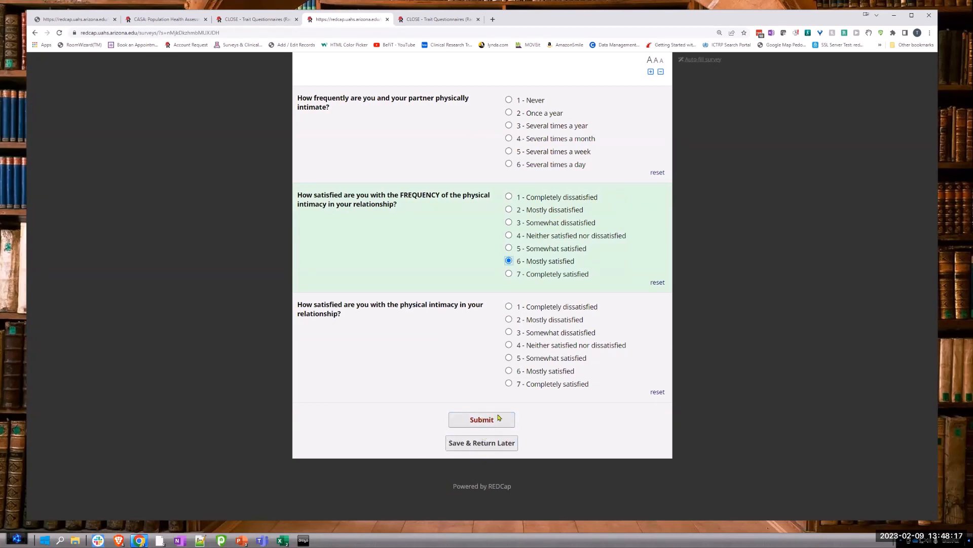
left_click(474, 424)
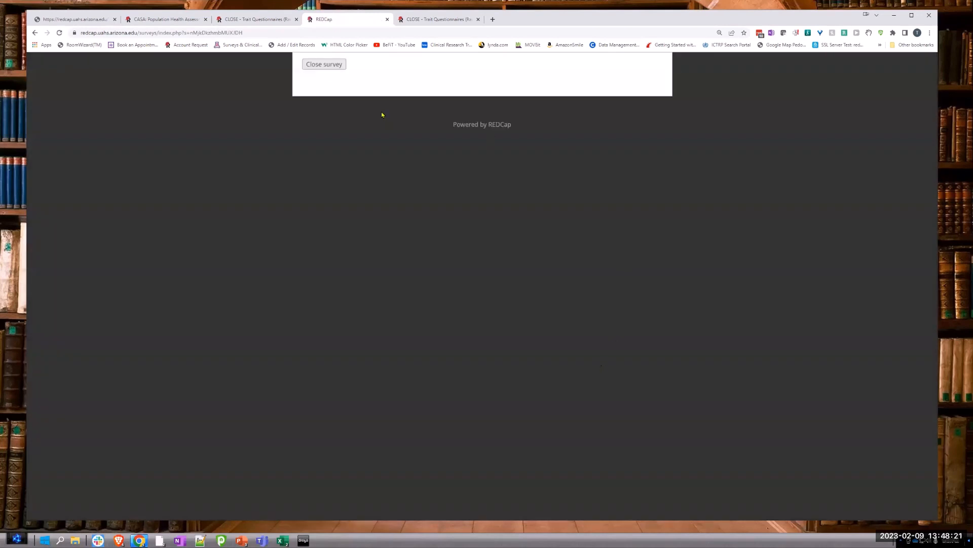
left_click(332, 65)
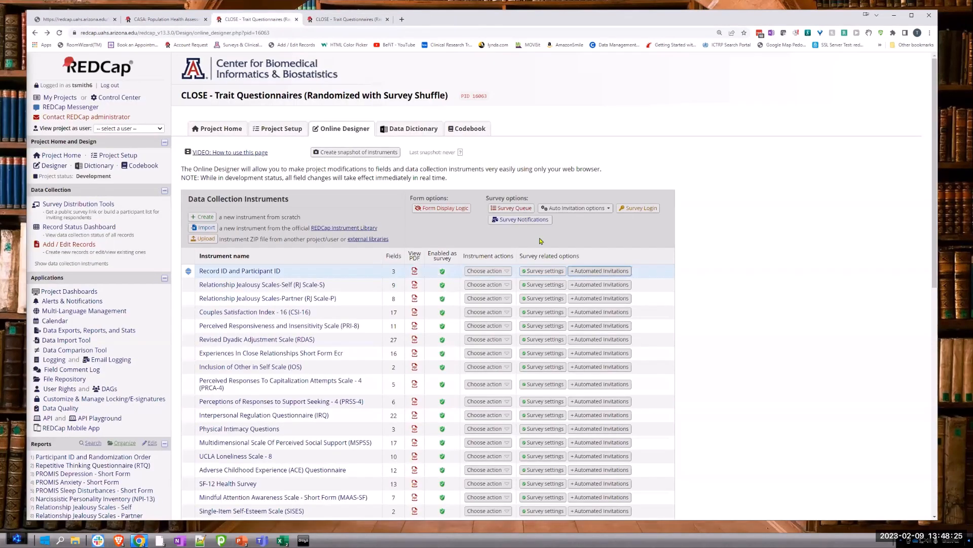
scroll(314, 417, "down", 3)
scroll(292, 375, "up", 3)
scroll(292, 386, "up", 1)
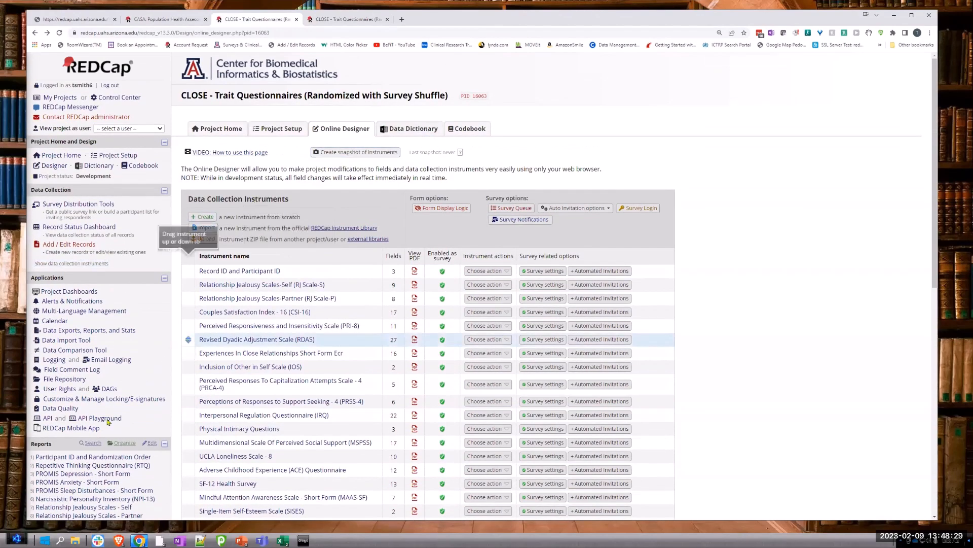
Step: Go to the project's external module manager and open the configuration of the Survey Shuffle module
scroll(151, 332, "down", 7)
scroll(150, 332, "down", 2)
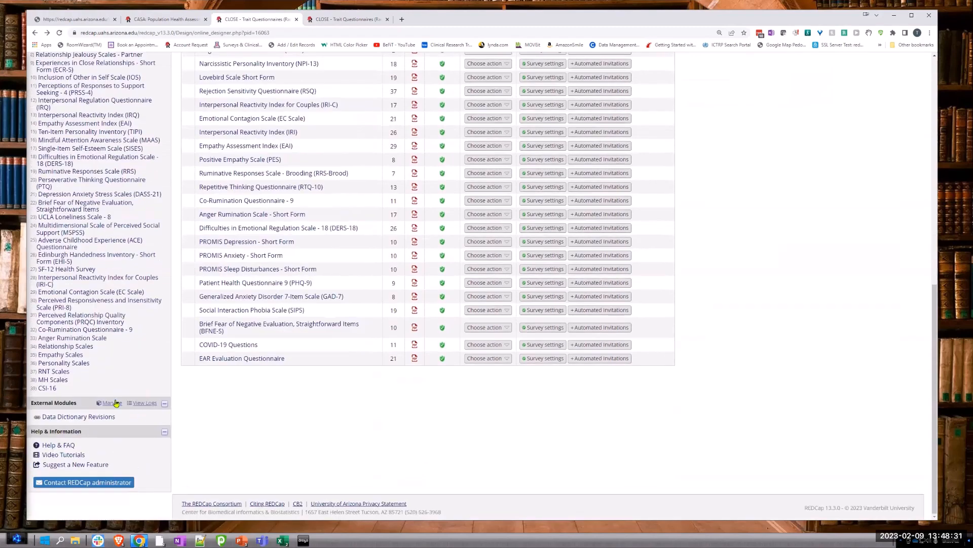
left_click(119, 402)
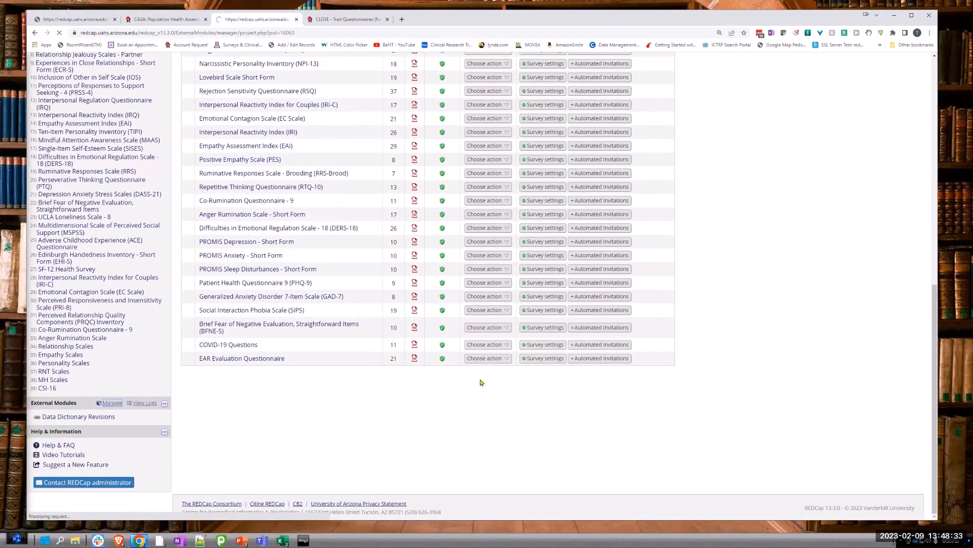
scroll(631, 325, "down", 5)
scroll(558, 243, "down", 4)
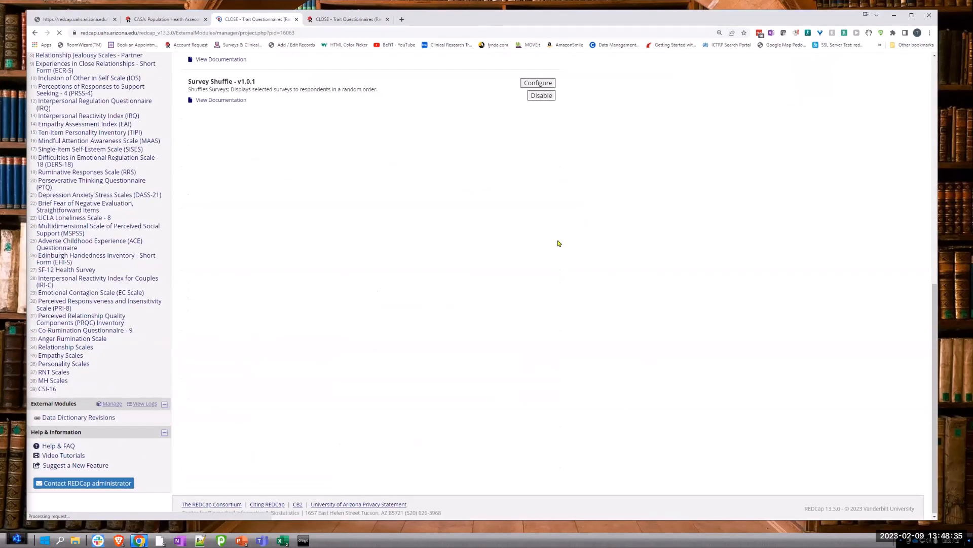
scroll(558, 244, "up", 3)
left_click(531, 209)
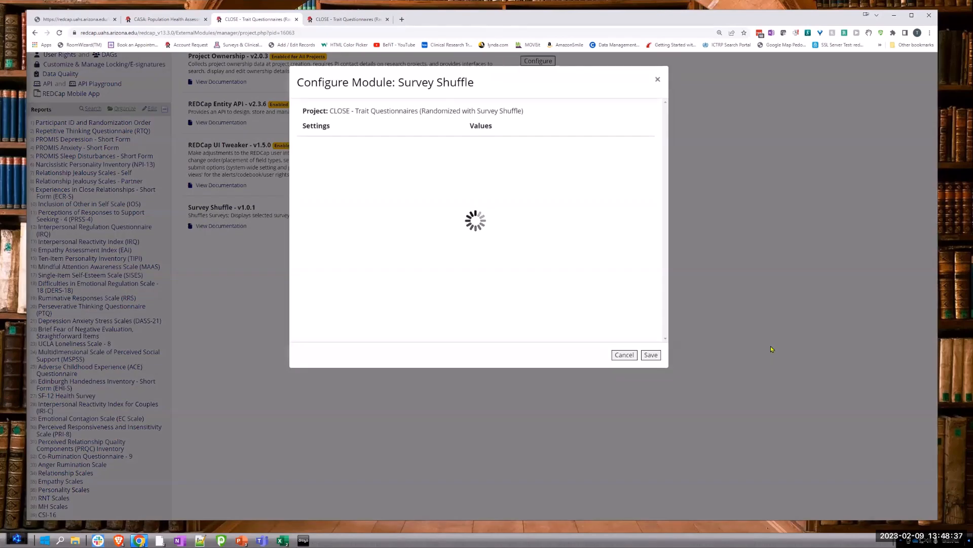
Step: Review the entry survey, shuffled instruments, display number and exit survey of both shuffle sequences, and save the module configuration
scroll(642, 372, "down", 8)
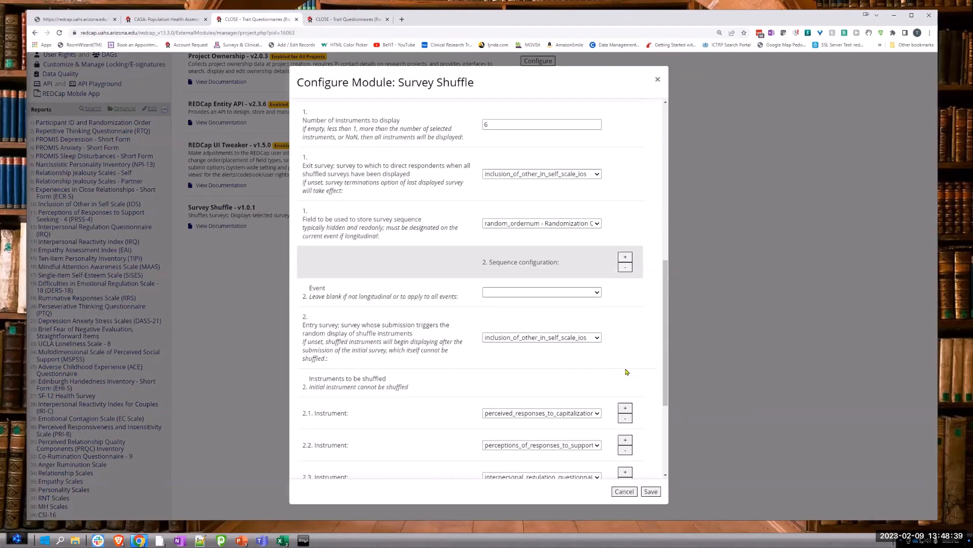
scroll(627, 371, "down", 3)
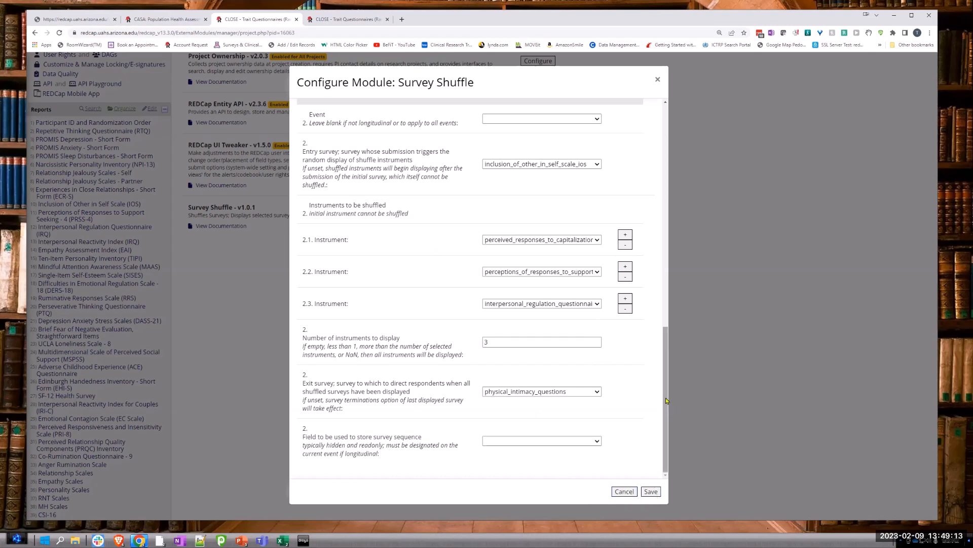
left_click_drag(667, 335, 660, 132)
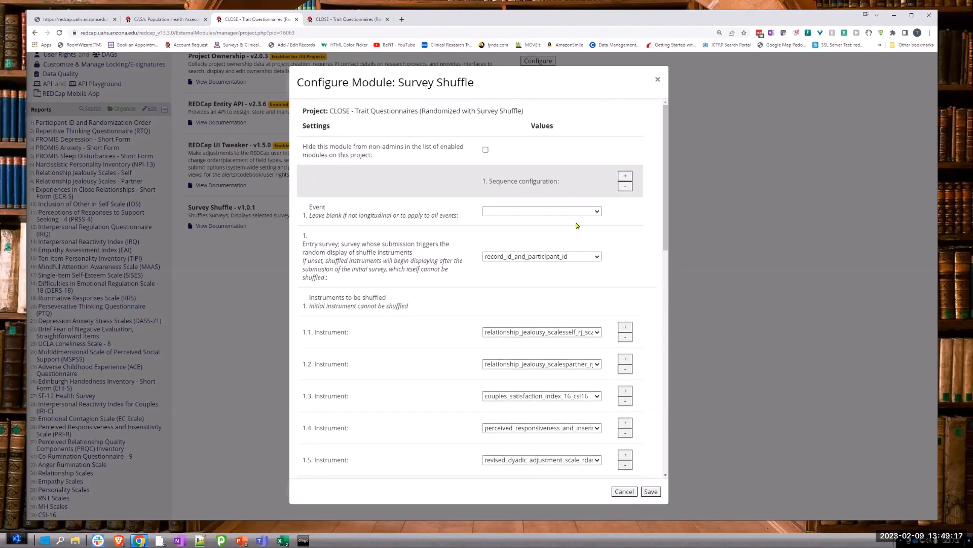
scroll(602, 451, "down", 3)
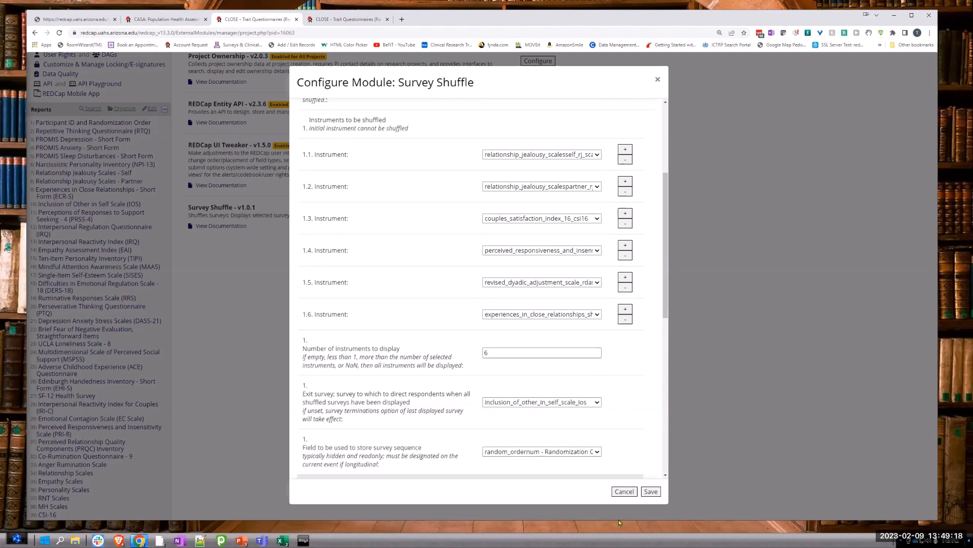
left_click(651, 492)
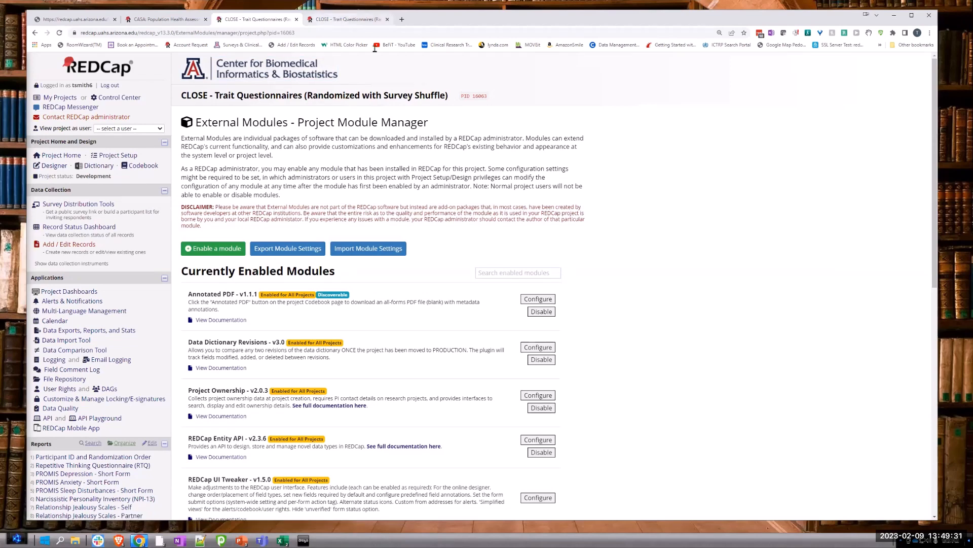
Step: Open the system-level external module manager in the Control Center and filter the available modules by "shuffle"
left_click(335, 20)
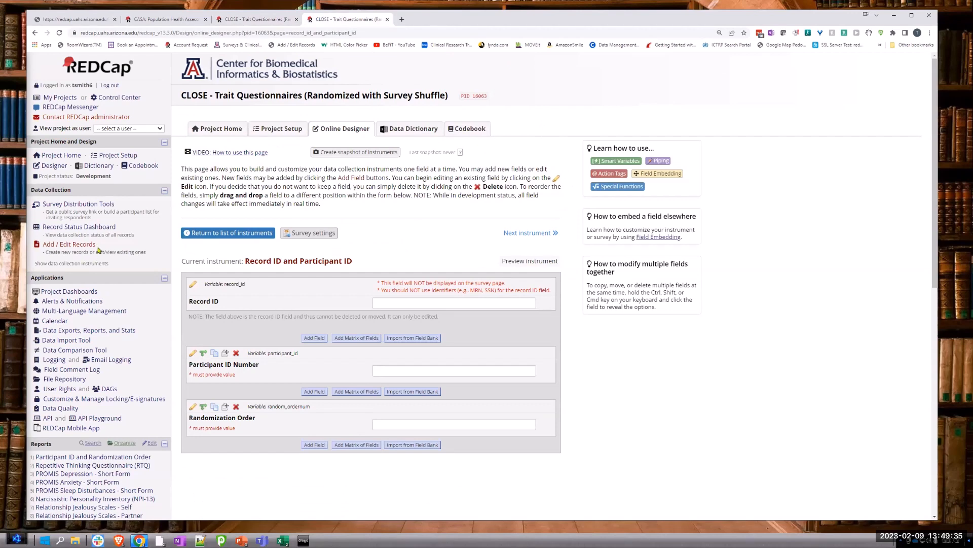
left_click(115, 99)
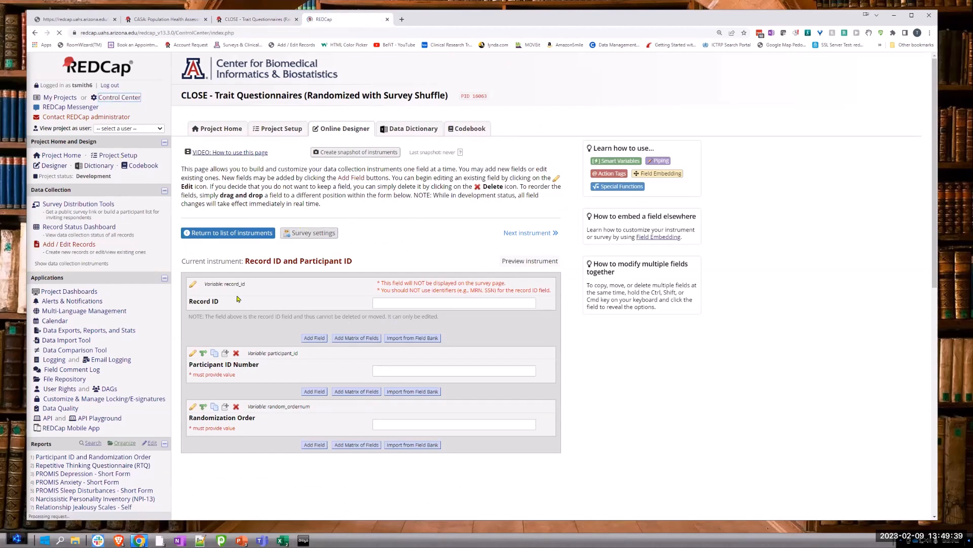
scroll(306, 427, "down", 3)
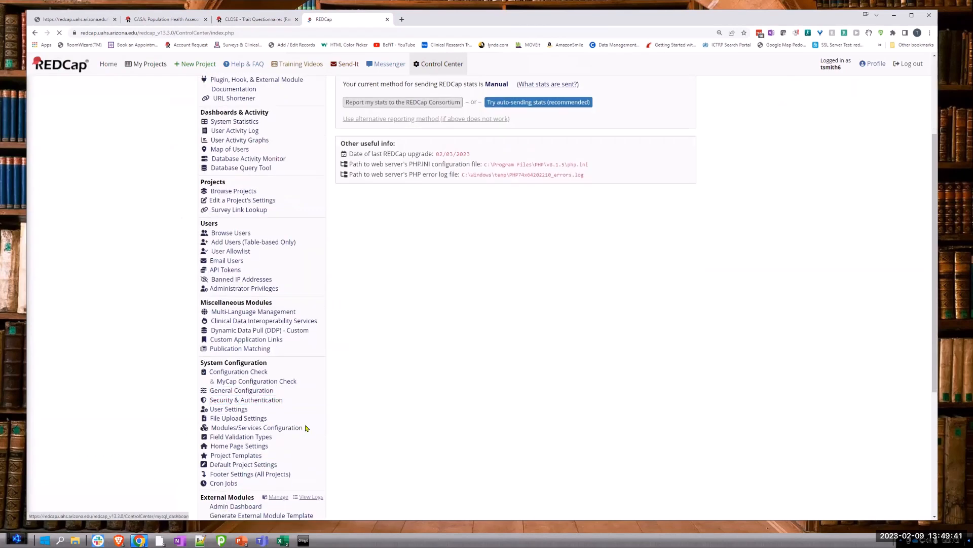
scroll(306, 427, "down", 3)
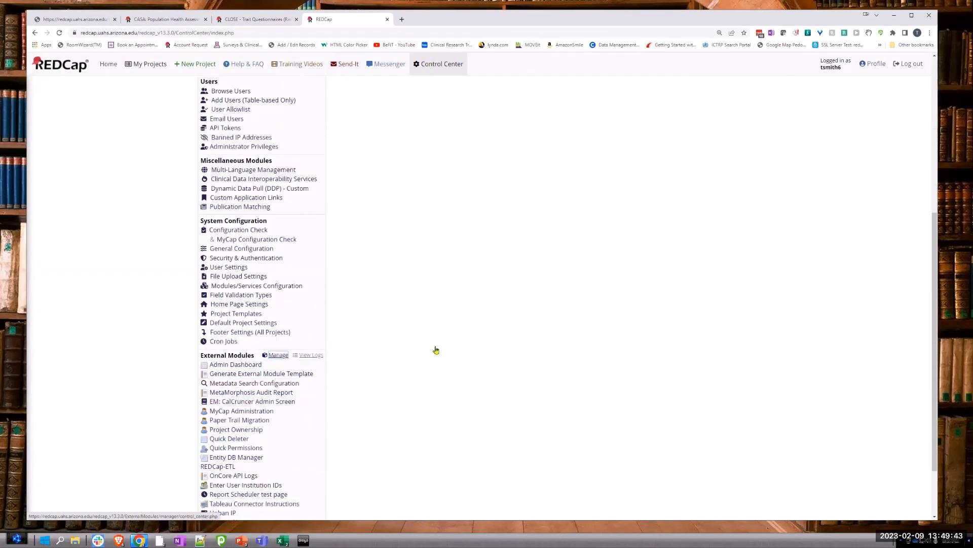
left_click(279, 354)
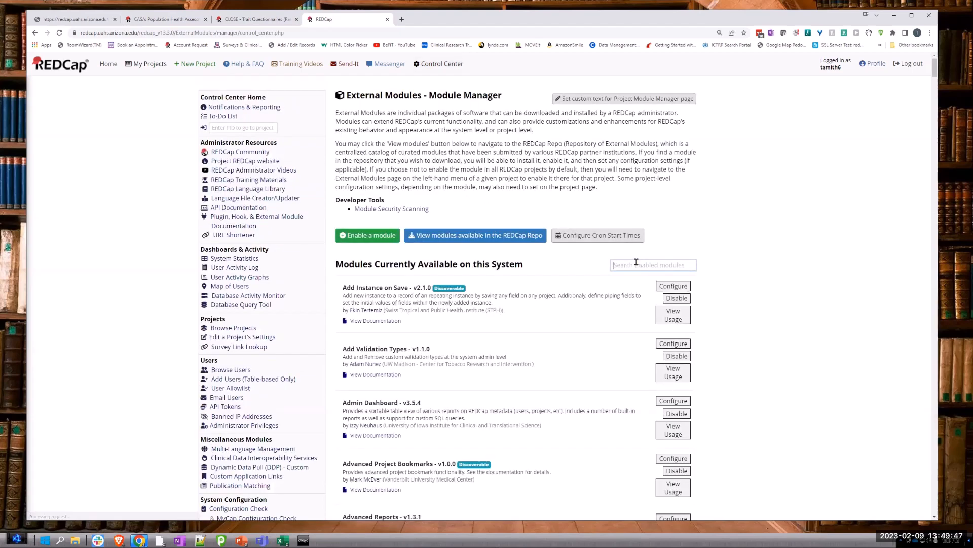
left_click(636, 263)
type("shuffle")
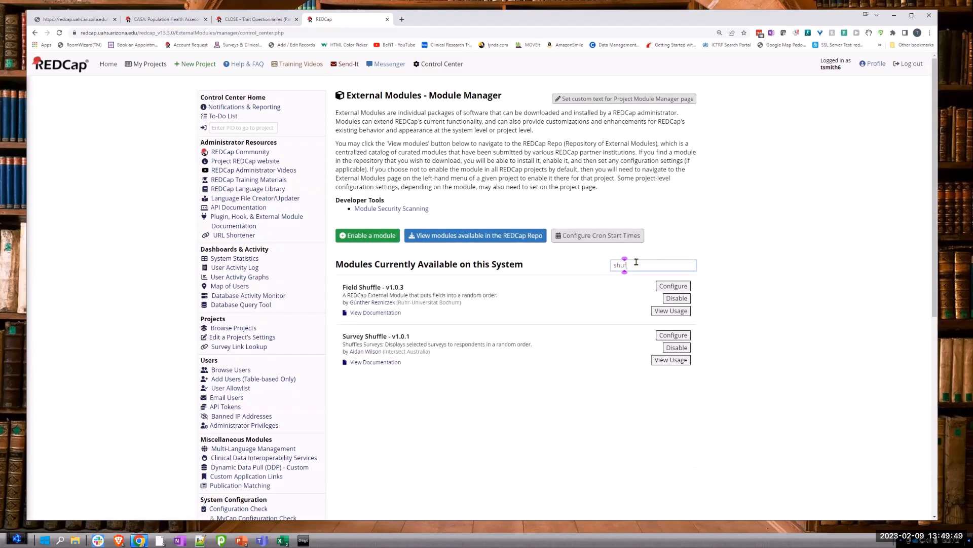
Step: Make the Survey Shuffle module discoverable by users in its system settings for all projects and save
left_click(678, 336)
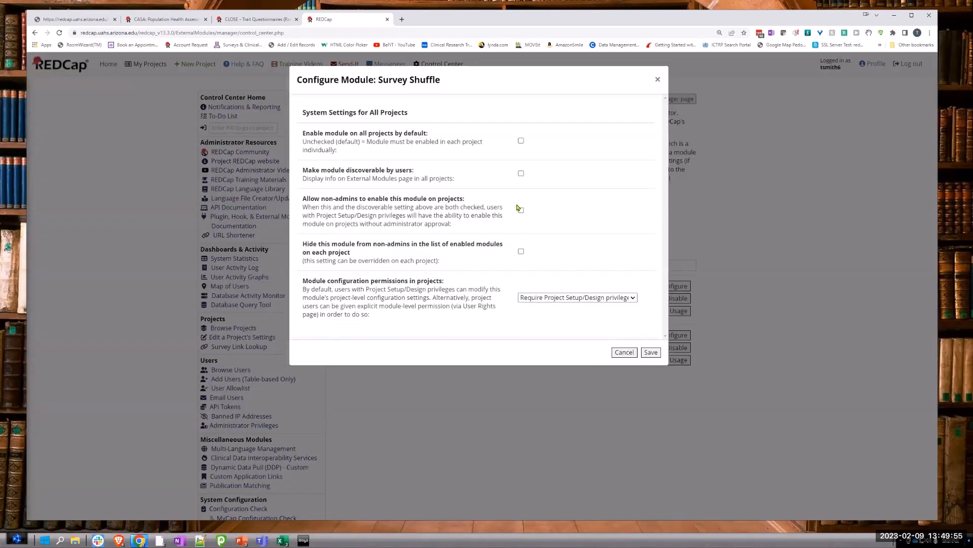
left_click(522, 174)
right_click(384, 290)
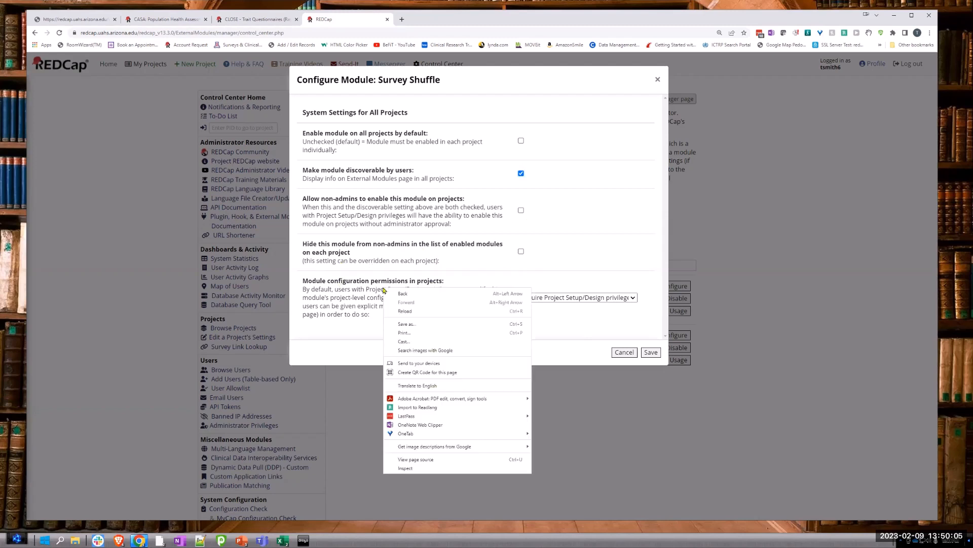
left_click(623, 270)
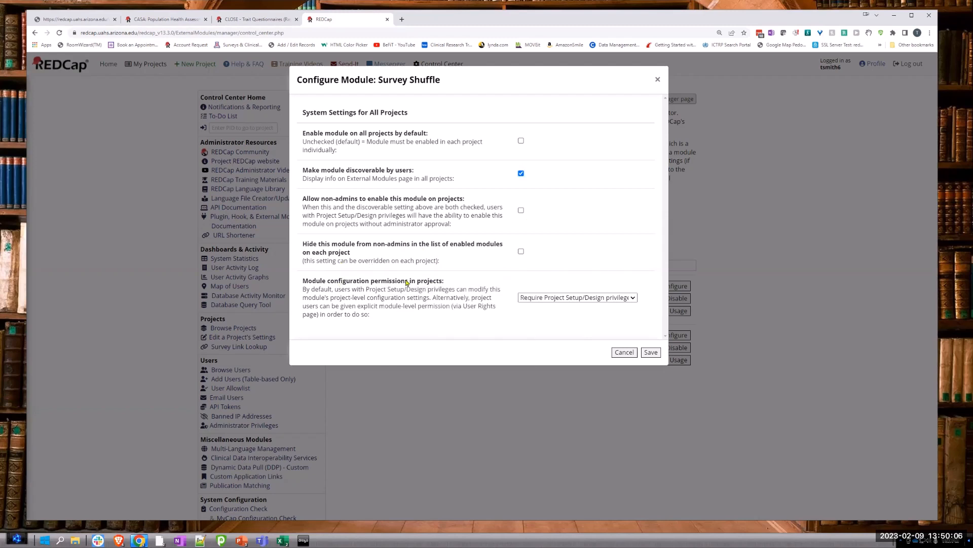
left_click(651, 352)
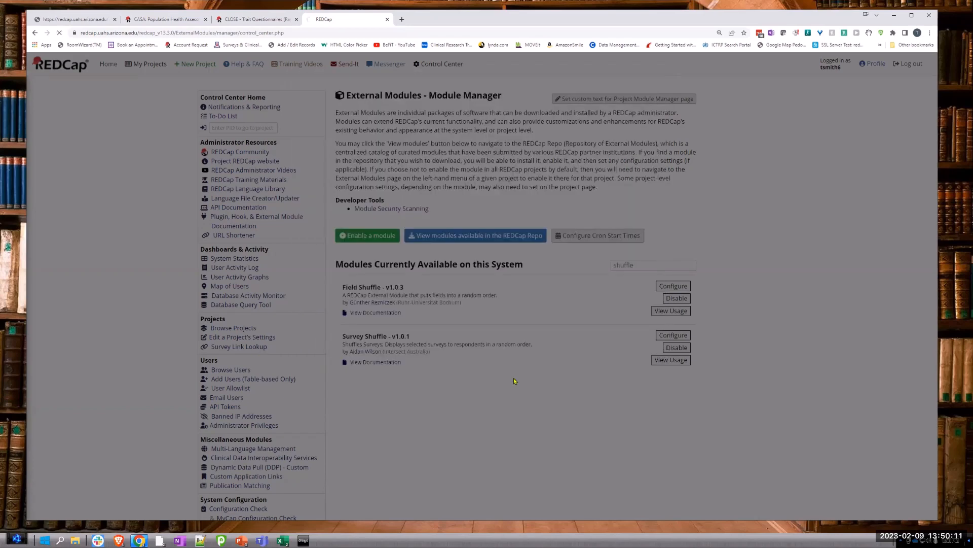